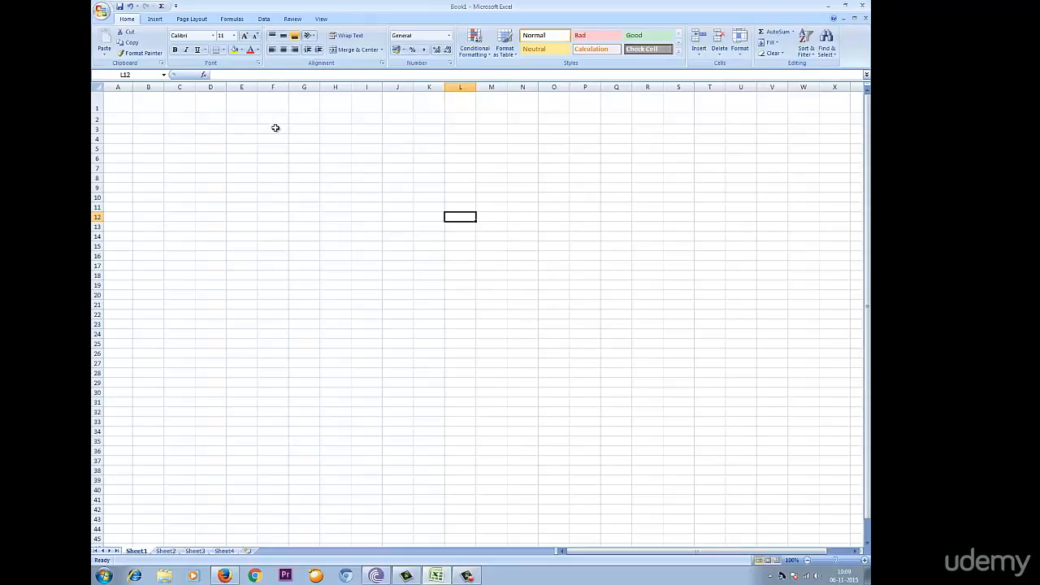
Enter the title "My Data" in cell F3.
left_click(273, 127)
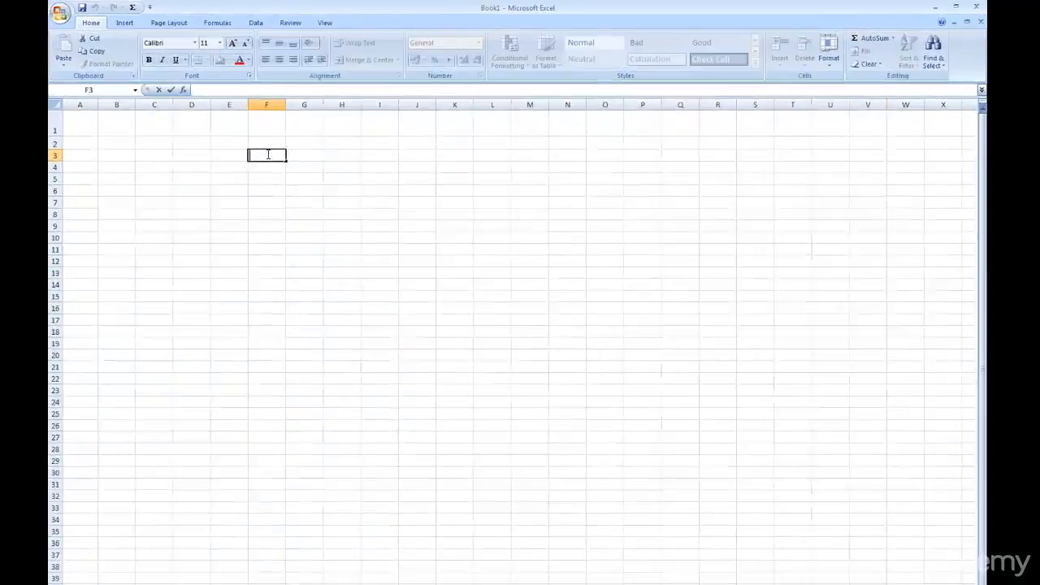
type("M")
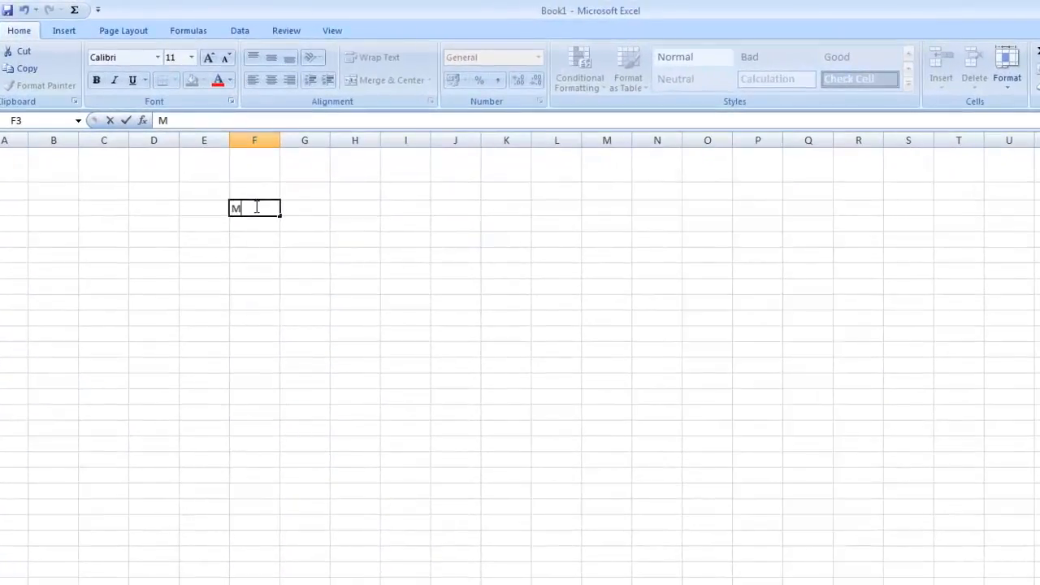
type("y Data")
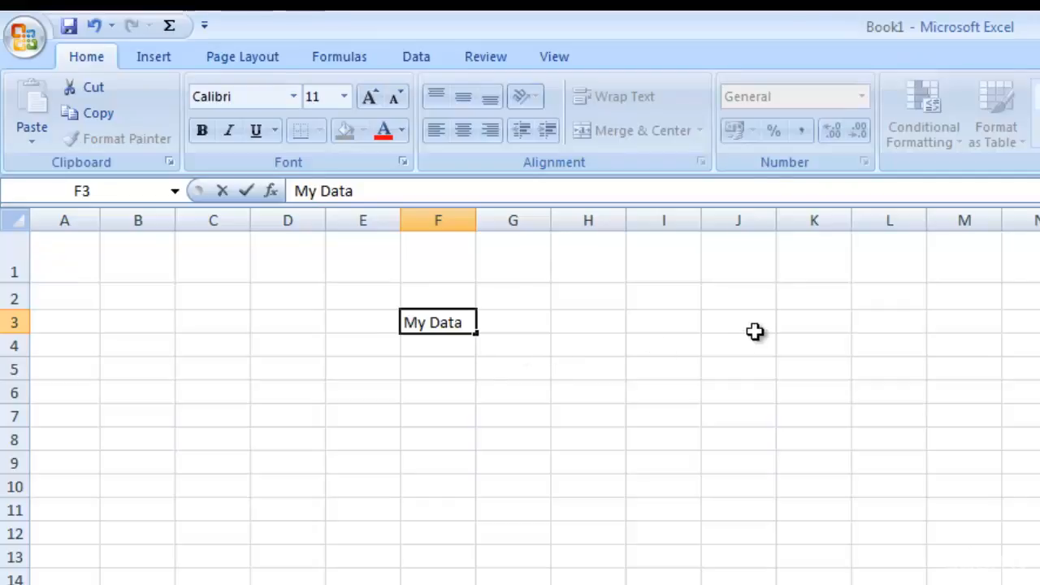
Merge and center the range B2:L4 around the title.
left_click(141, 305)
left_click_drag(141, 305, 912, 346)
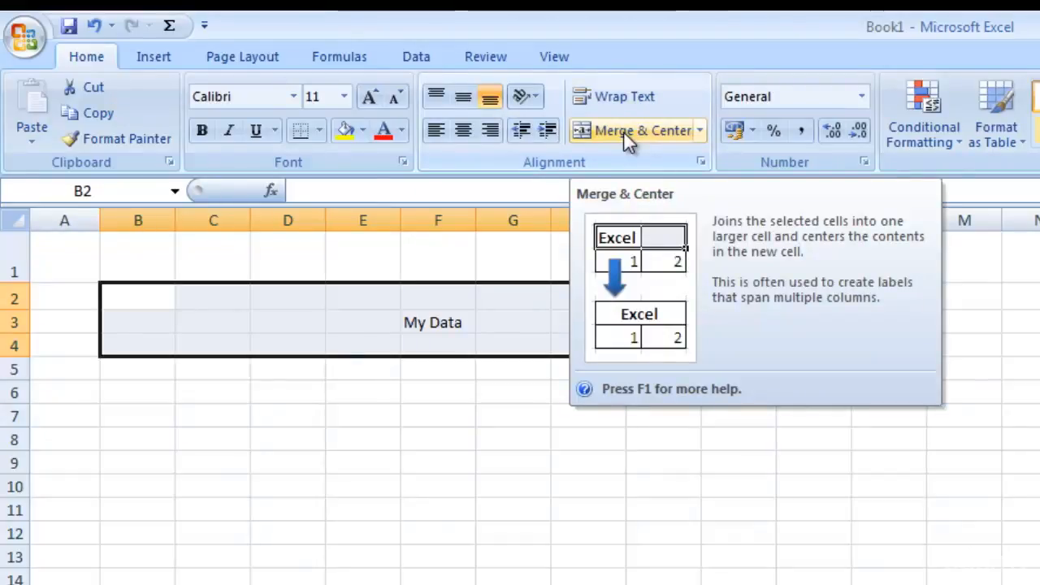
left_click(624, 131)
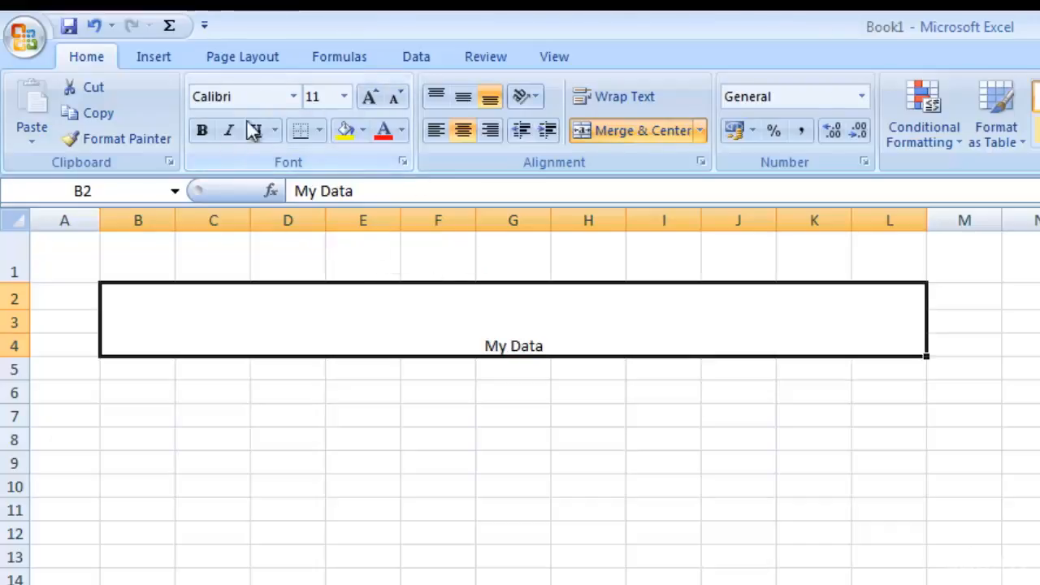
Set the merged title's font size to 20 and its font color to red.
left_click(345, 96)
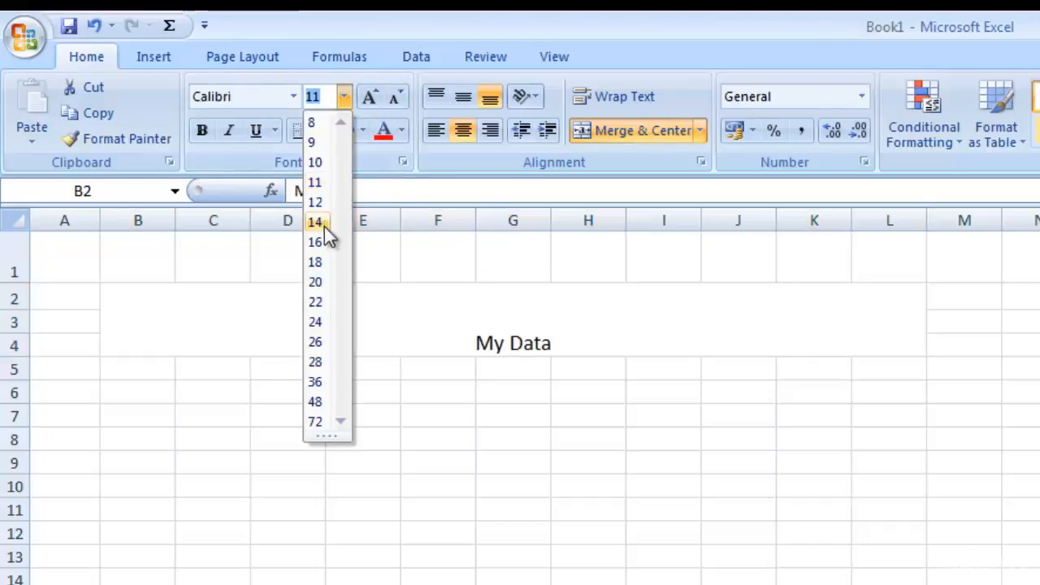
left_click(323, 284)
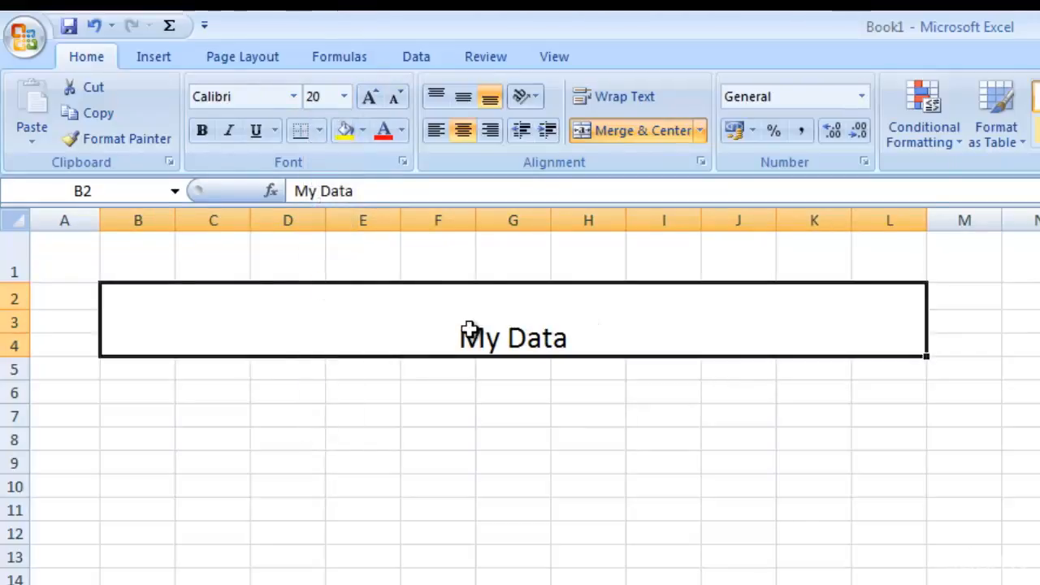
left_click(385, 132)
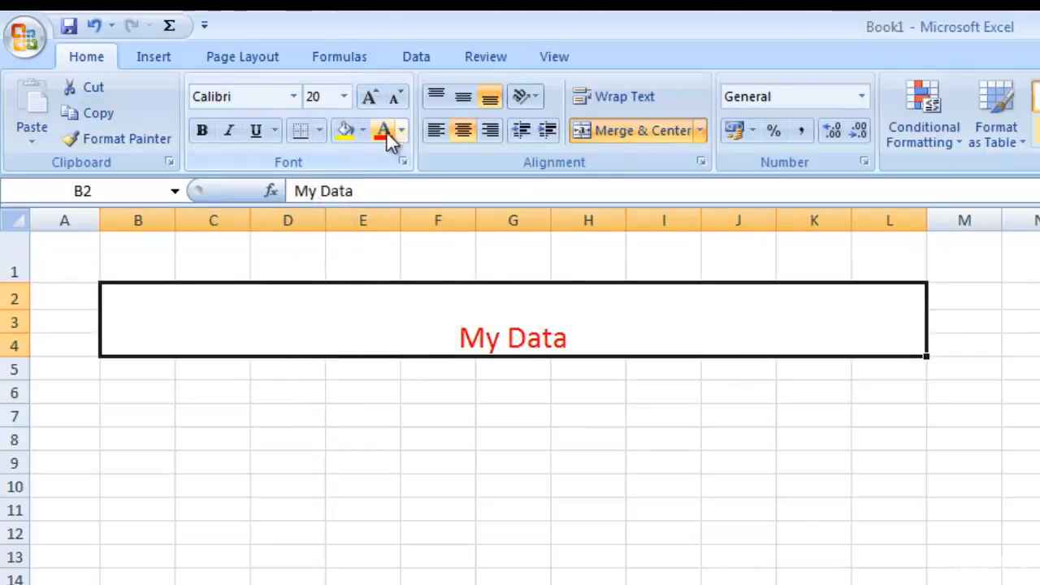
double_click(435, 342)
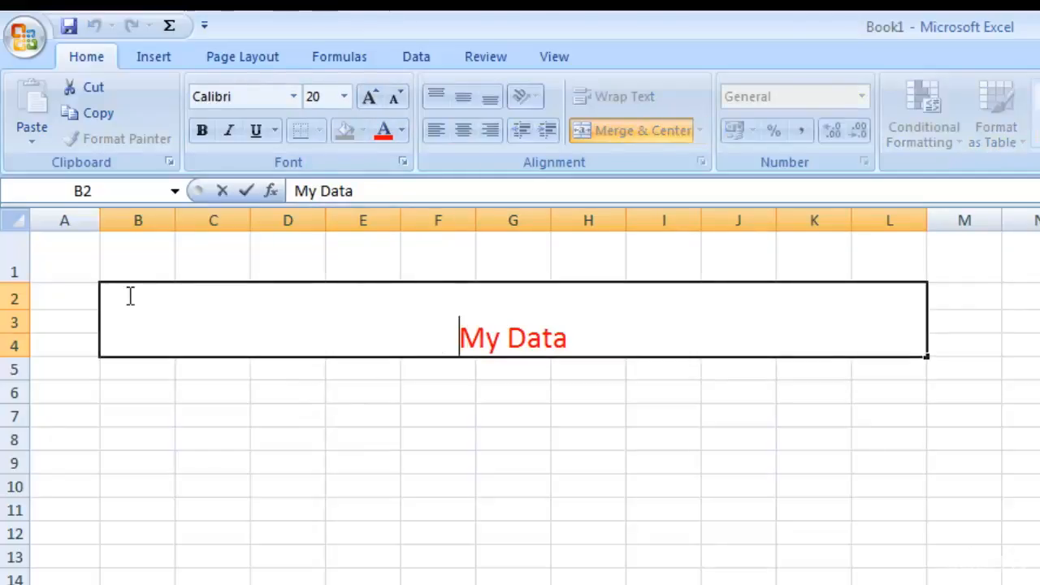
left_click_drag(83, 267, 921, 361)
left_click(477, 310)
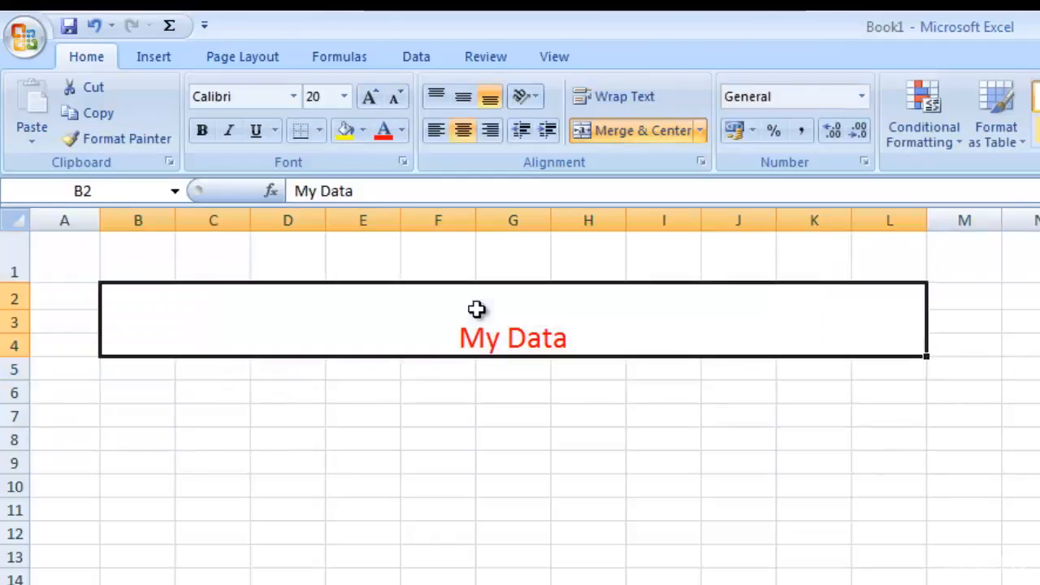
Apply a bottom border and a left border to the merged title cell.
left_click(318, 129)
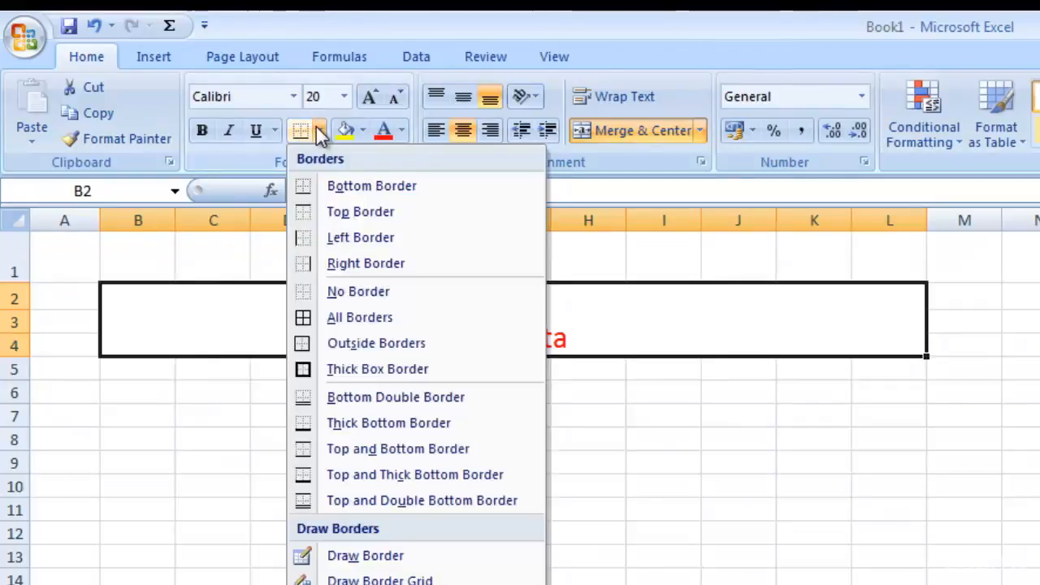
left_click(341, 185)
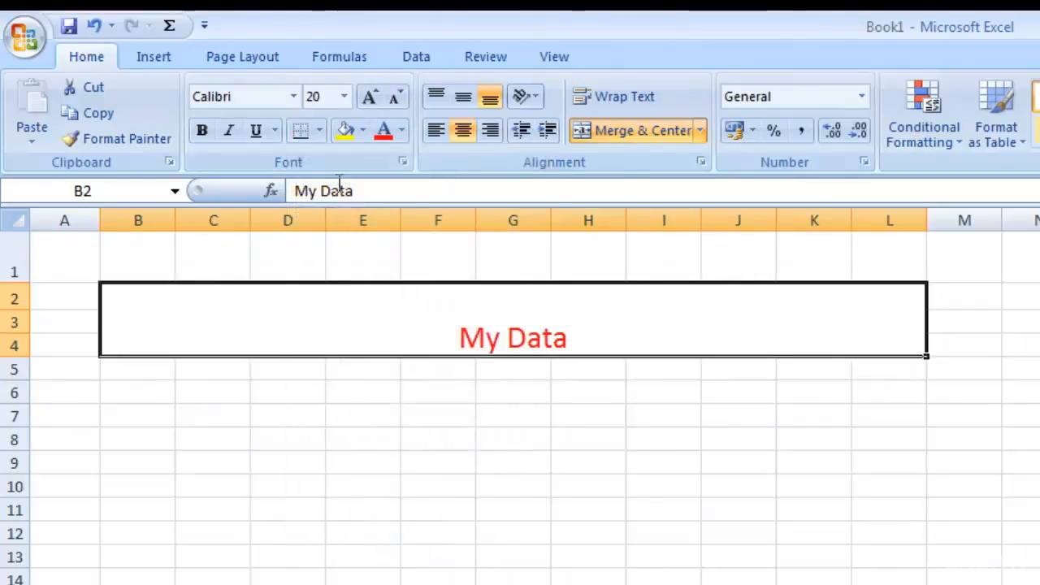
left_click(317, 132)
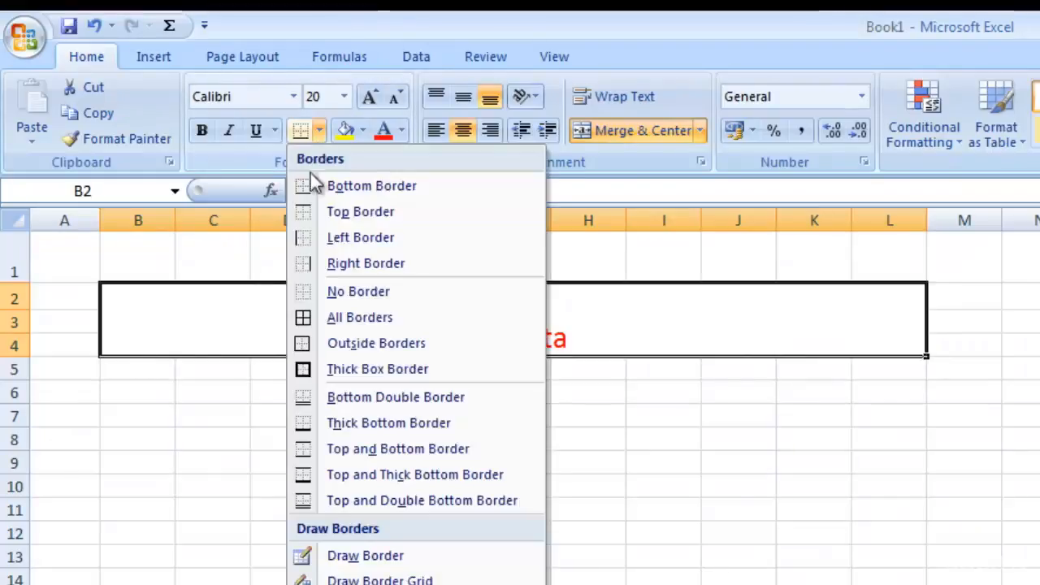
left_click(342, 239)
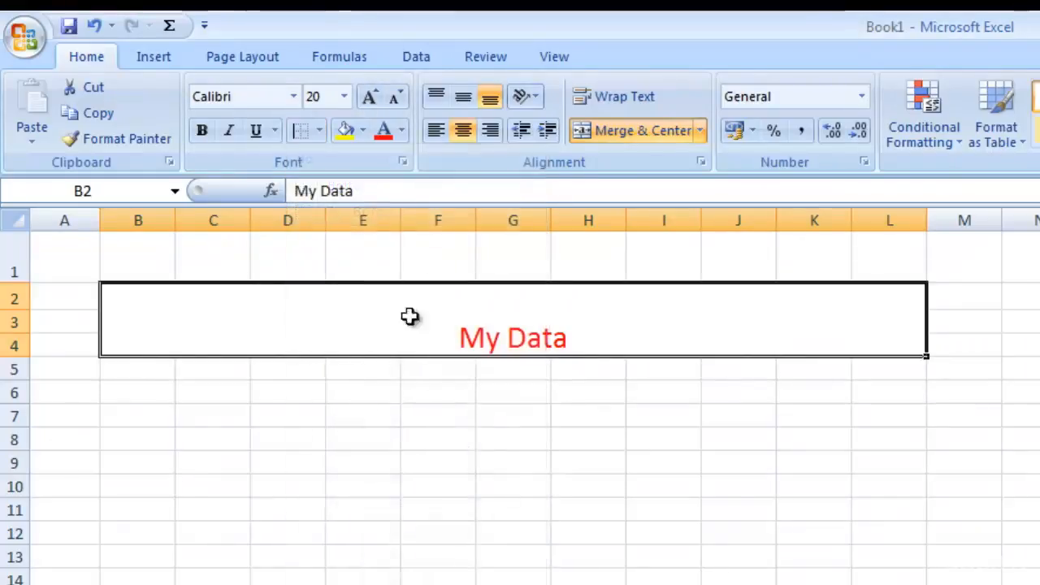
left_click(495, 504)
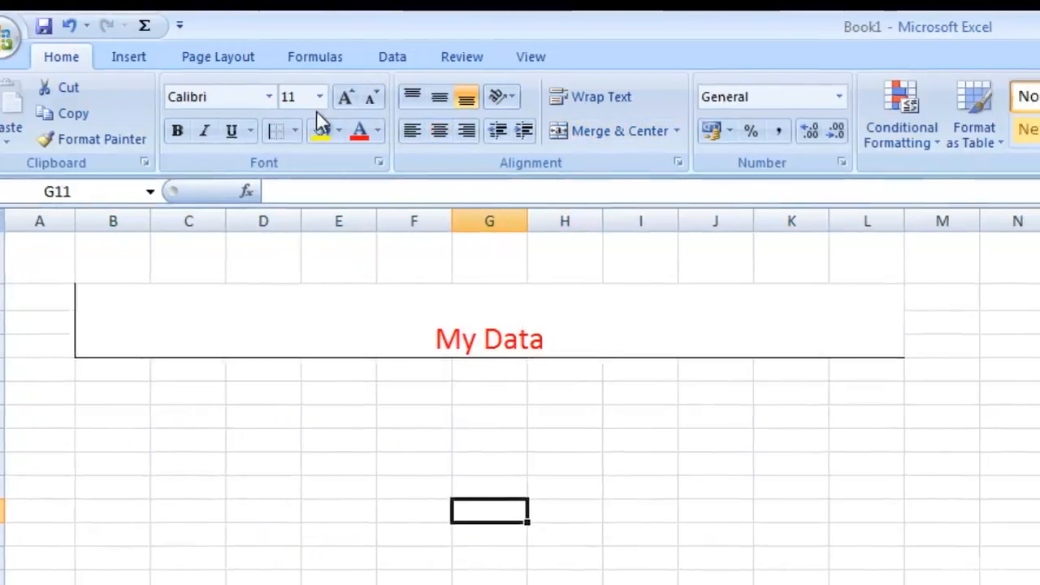
left_click(119, 331)
left_click(78, 135)
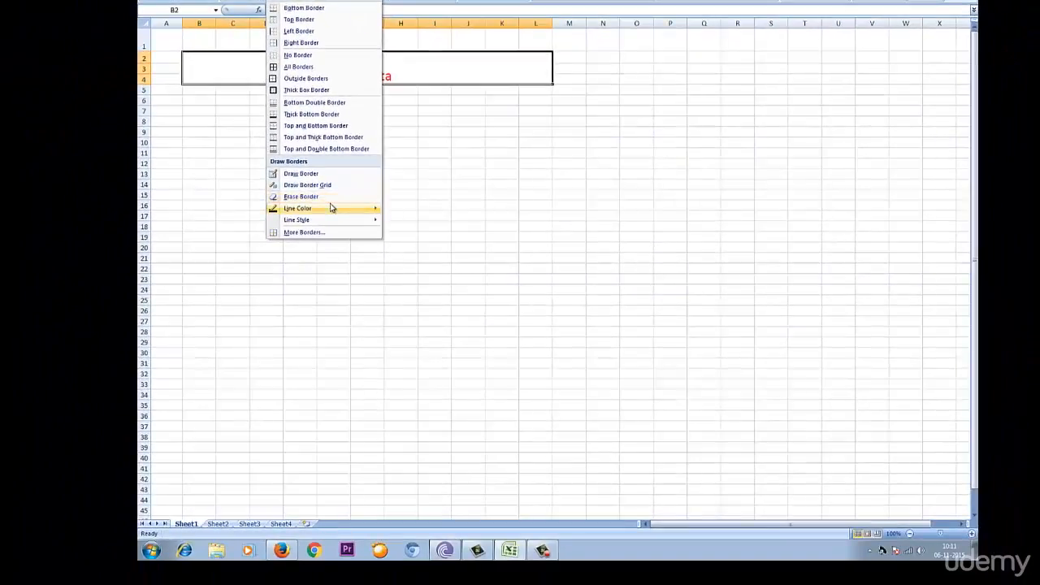
mouse_move(283, 281)
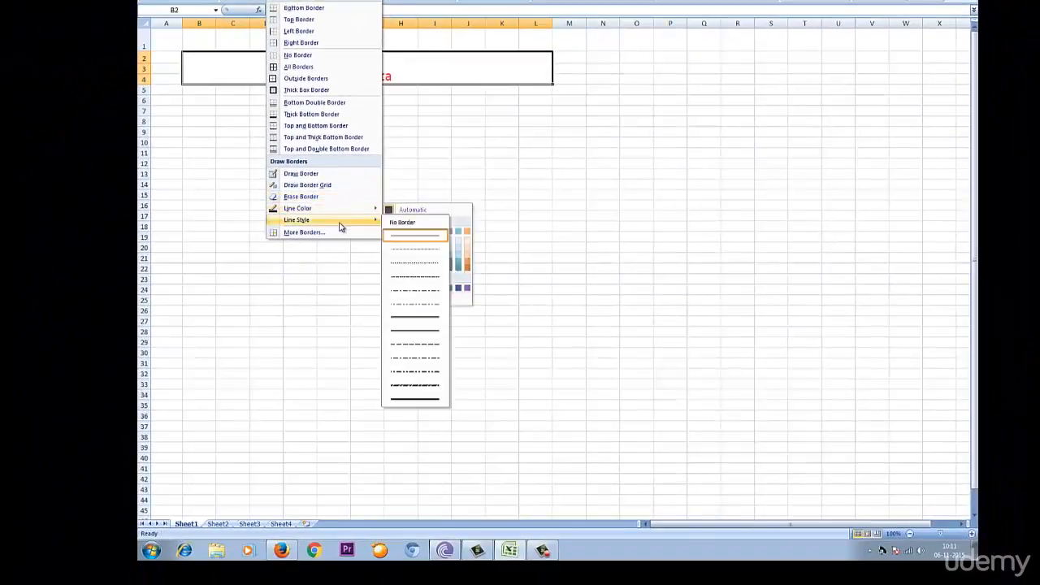
left_click(486, 69)
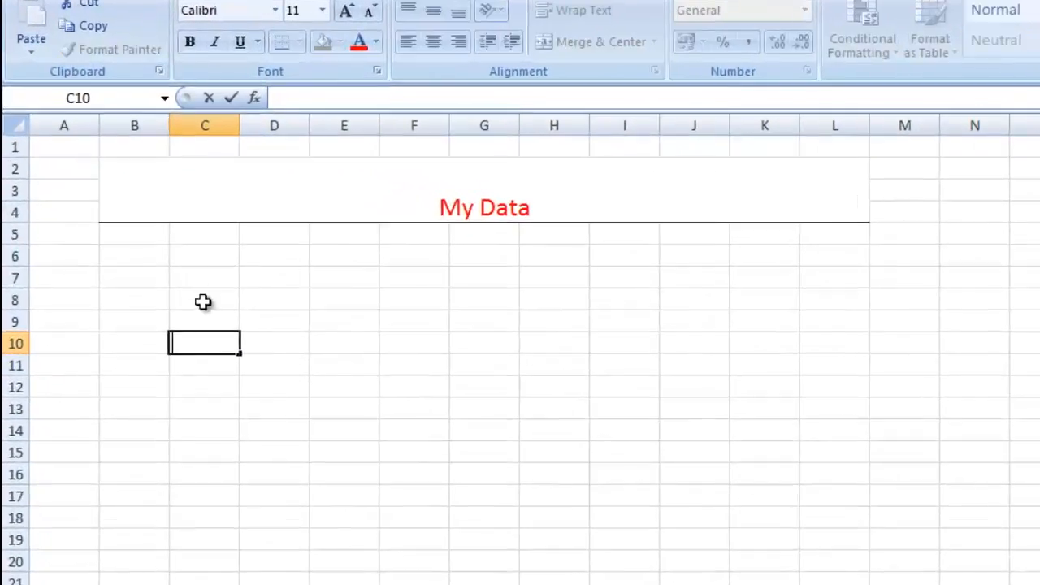
Enter the column headings "Items" in C8 and "Expenses" in E8.
left_click(203, 301)
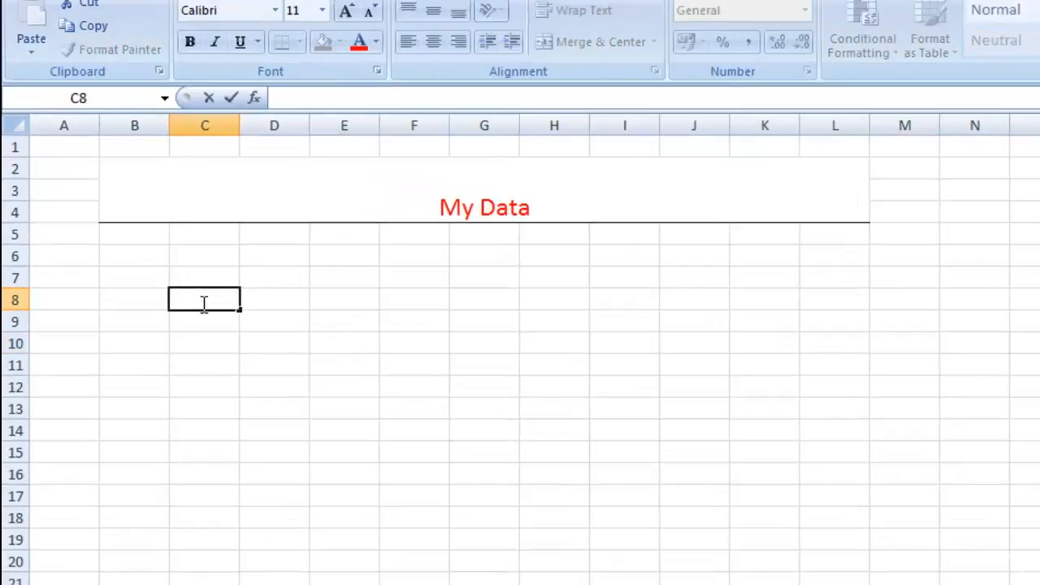
type("Items")
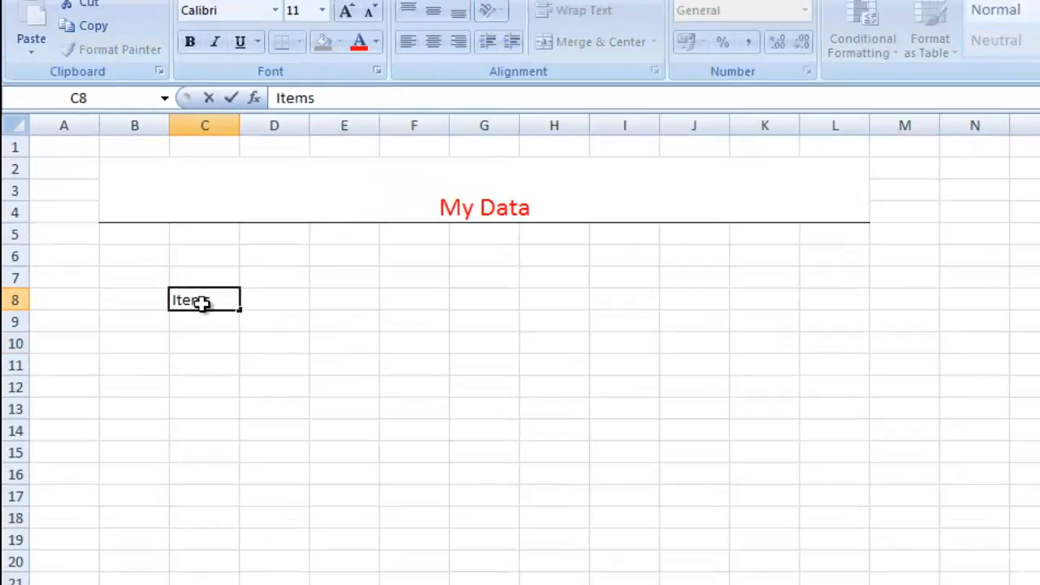
key("Tab")
key("Tab")
type("E")
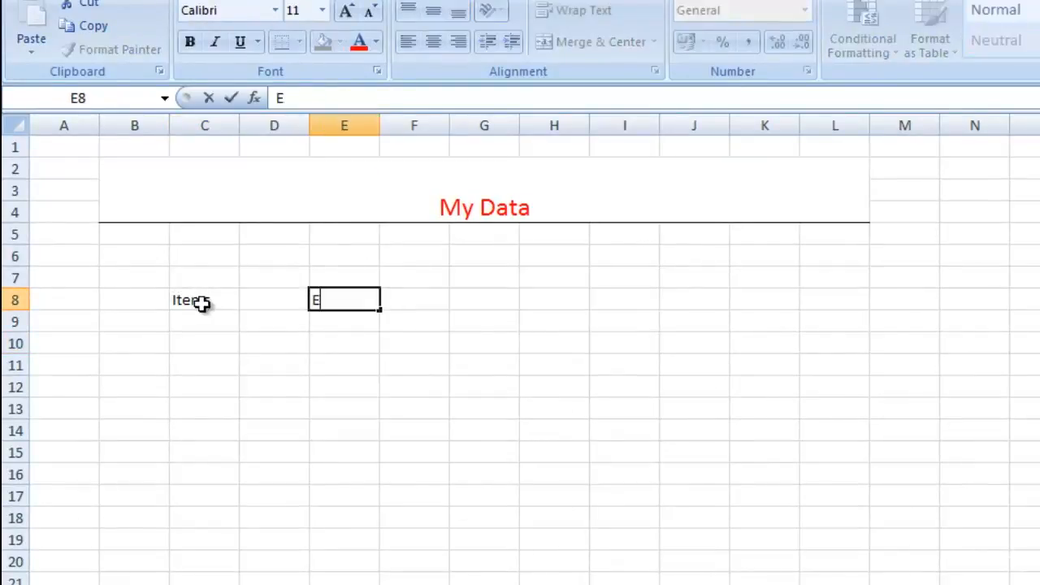
type("xpenses")
key("Return")
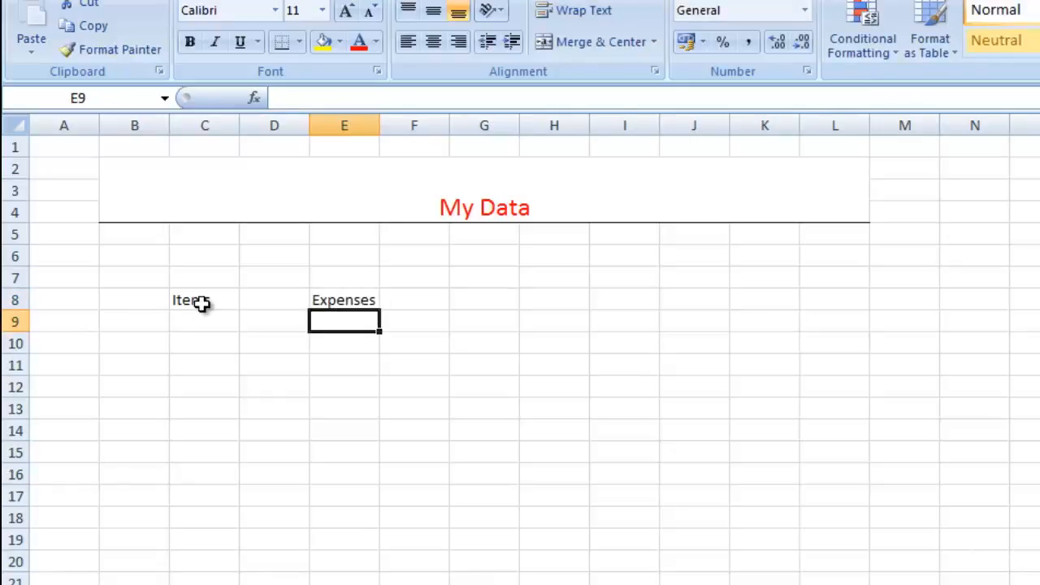
List "Birthday Cake" in C10 and "Catering" in C11 under the Items heading.
key("Left")
key("Left")
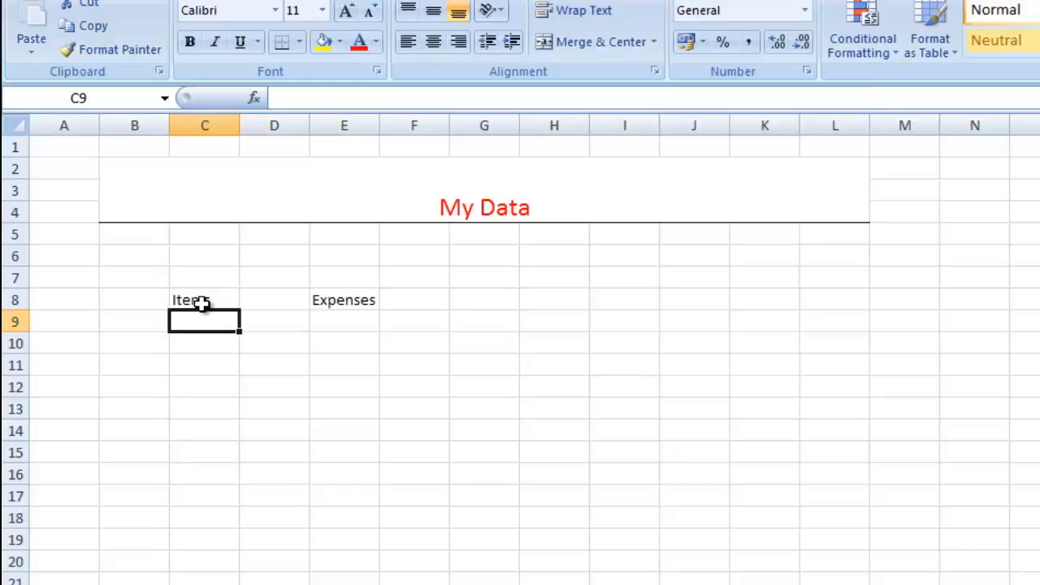
key("Down")
type("Bir")
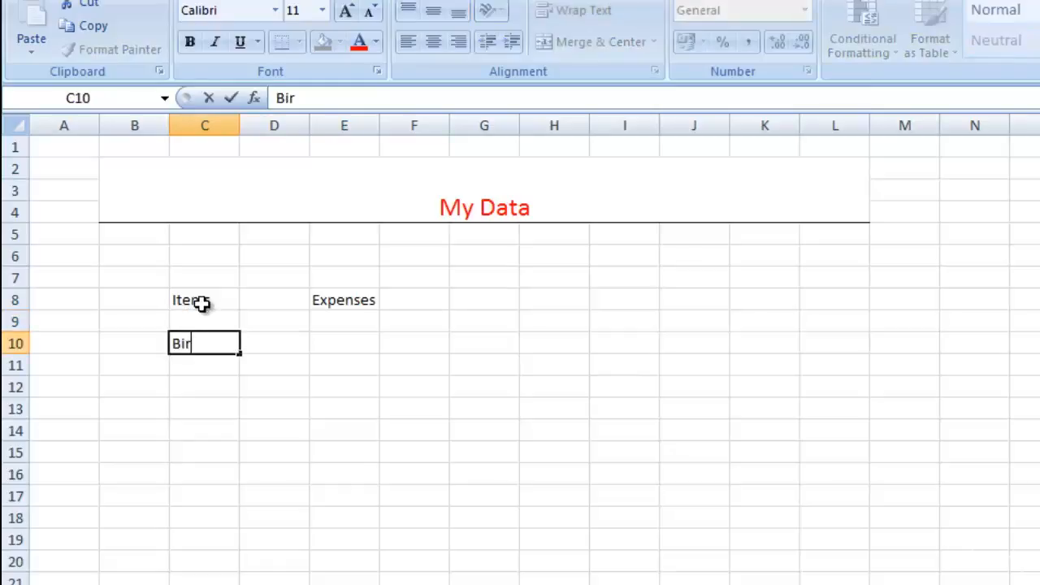
type("thday Cake")
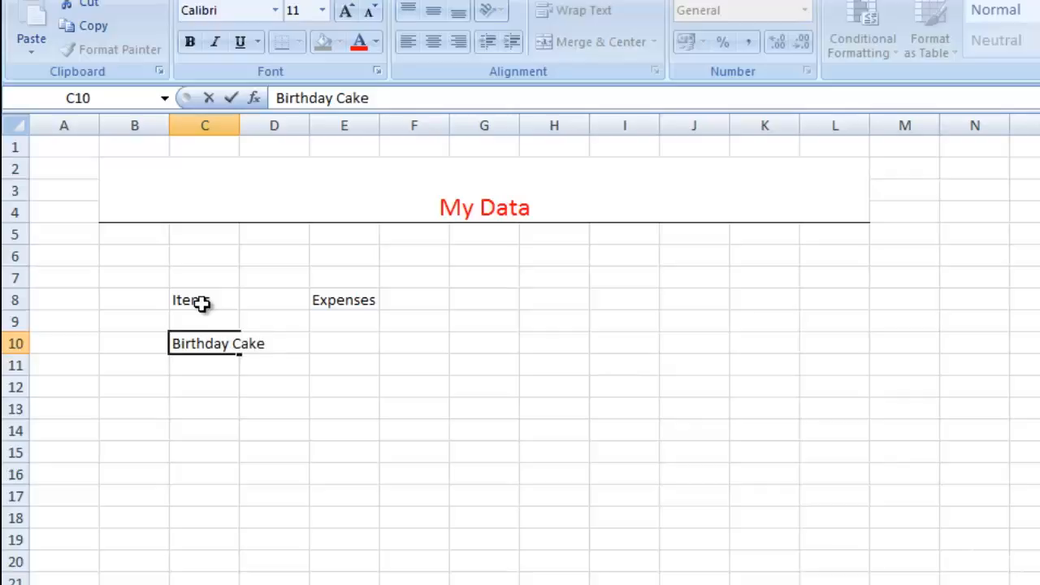
key("Return")
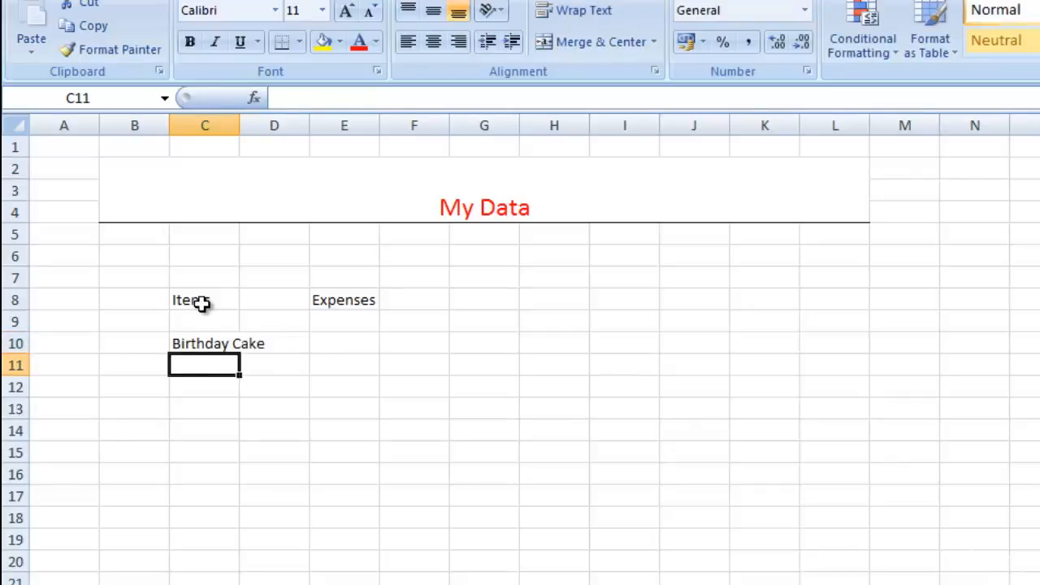
type("Cateri")
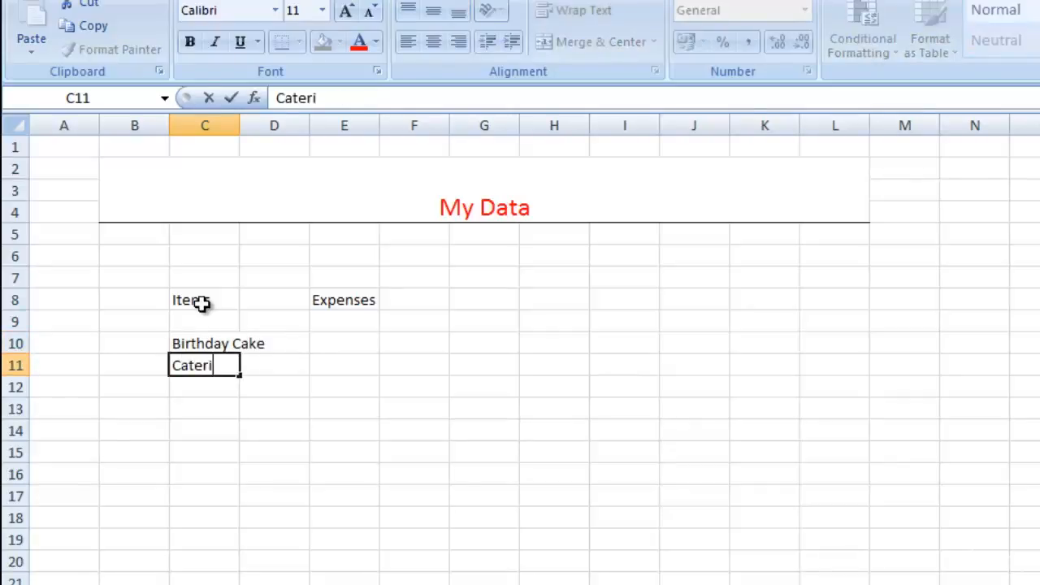
type("ng")
key("Return")
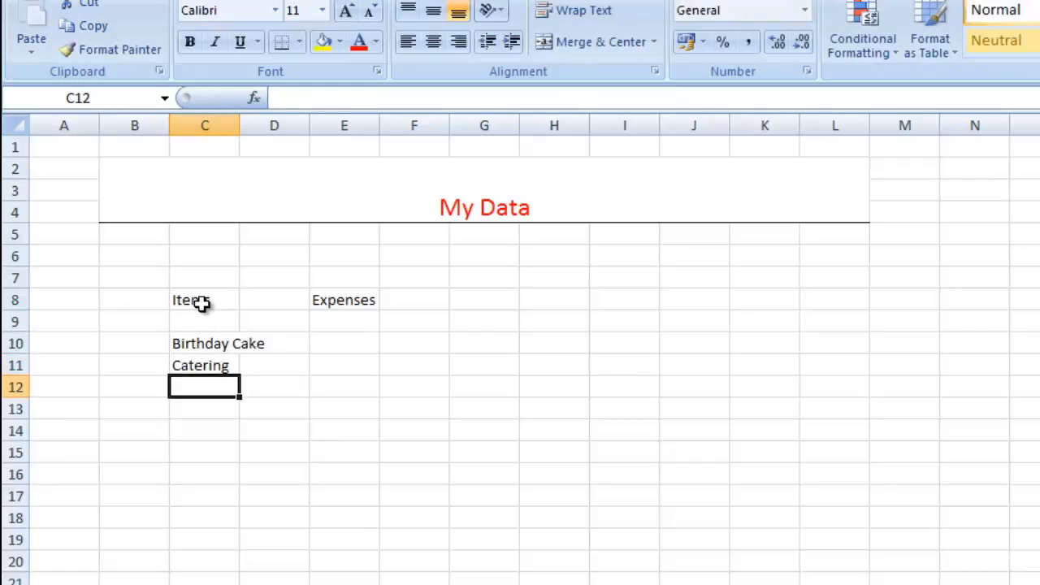
Add "Transport" in C12 and "Return Gifts" in C13 to the item list.
type("Transport")
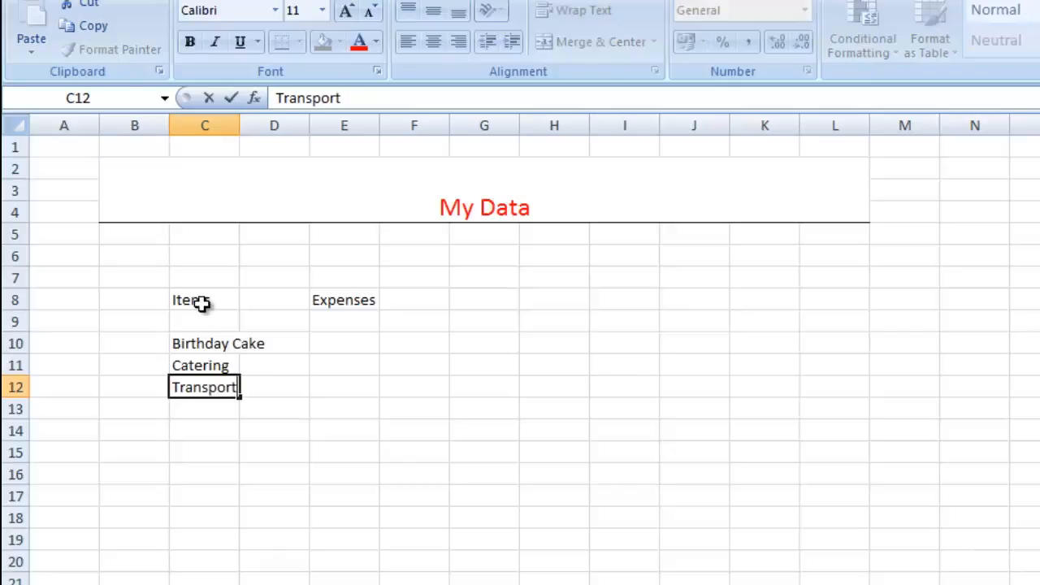
key("Return")
type("Ret")
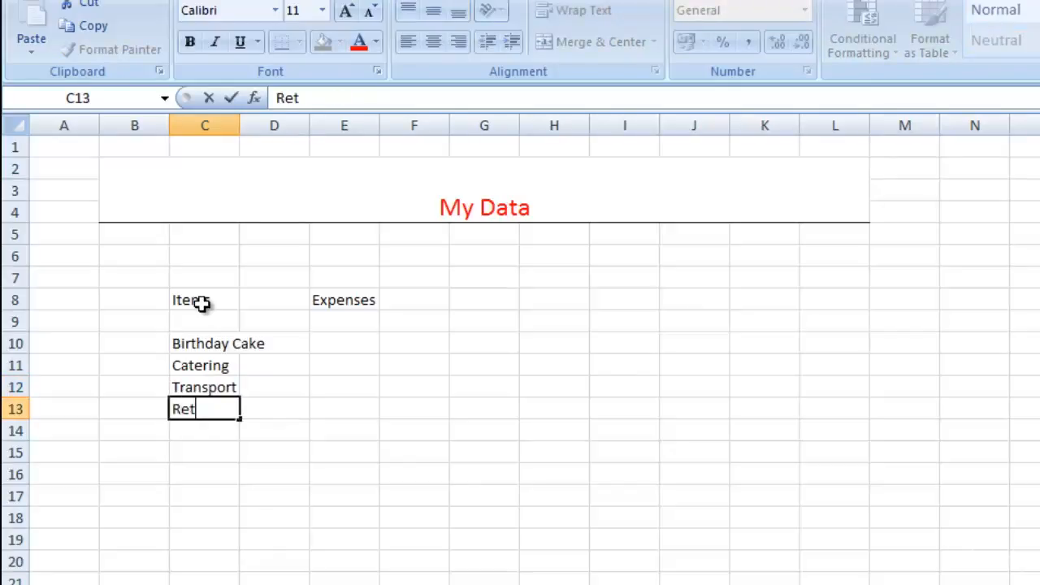
type("urn Gifts")
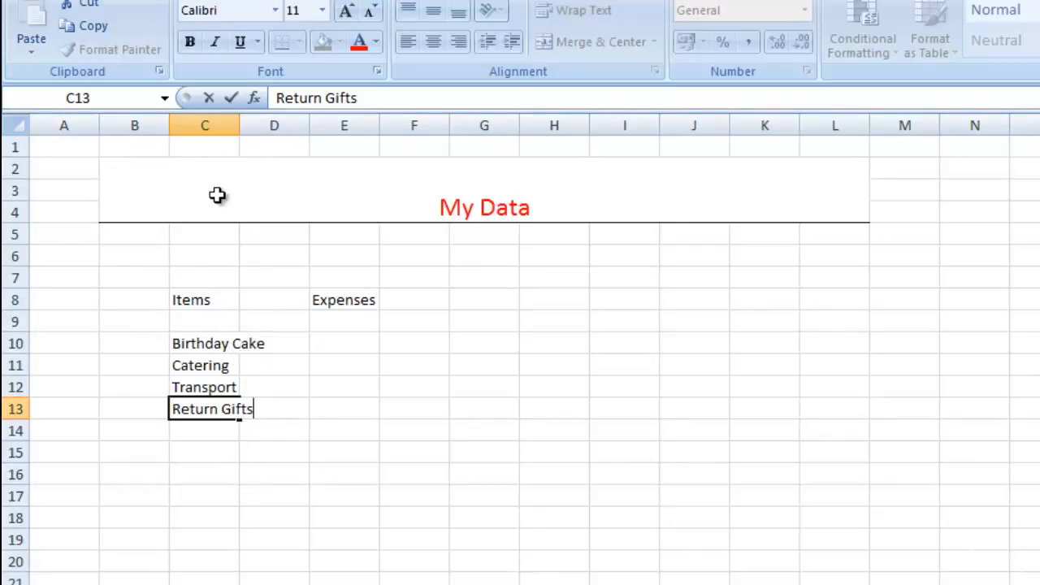
Widen column C so that the longest item name fits inside it with some room to spare.
left_click(226, 121)
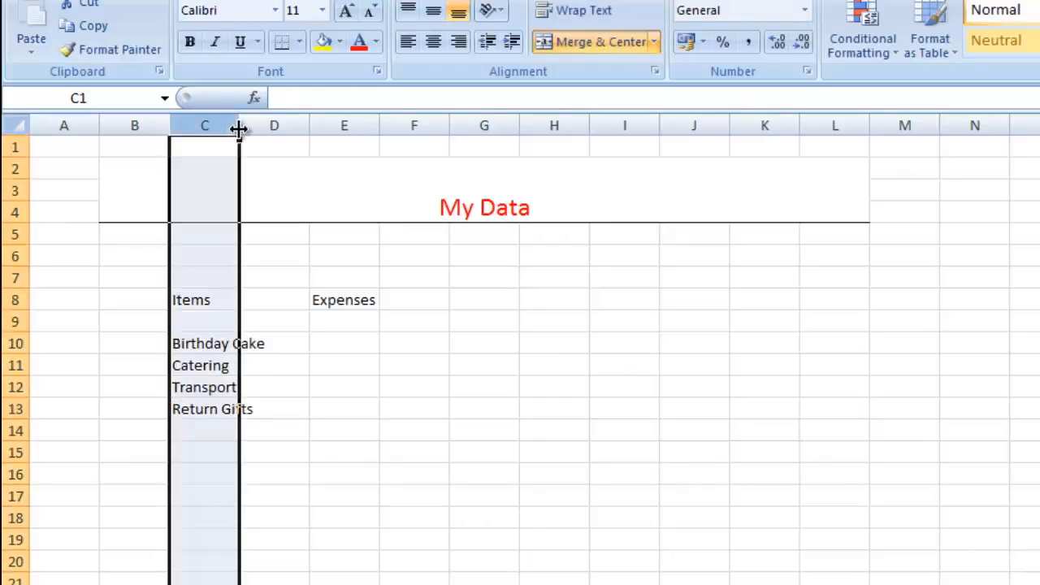
left_click_drag(239, 128, 264, 131)
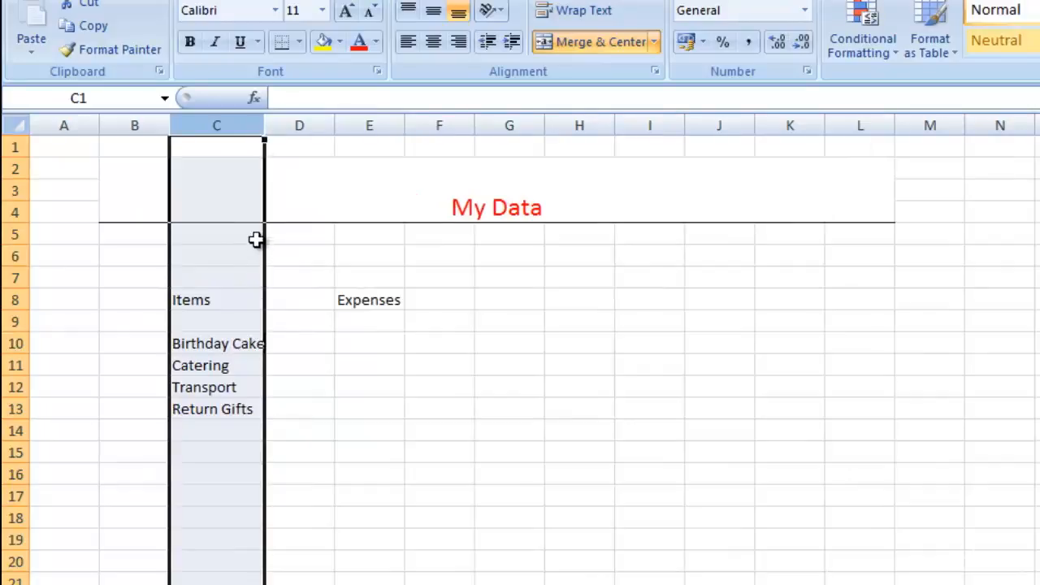
left_click(381, 403)
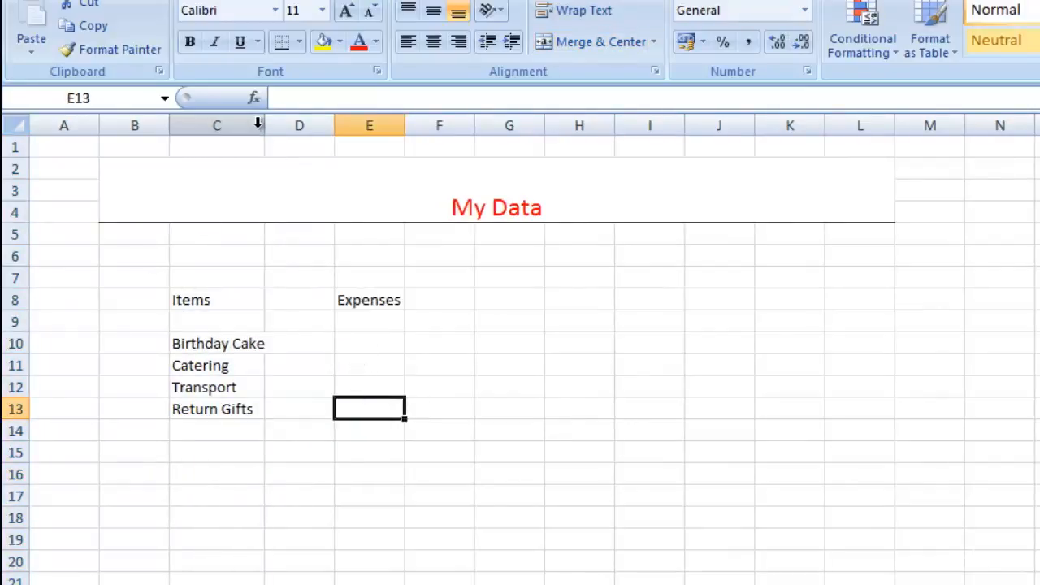
left_click_drag(263, 127, 274, 127)
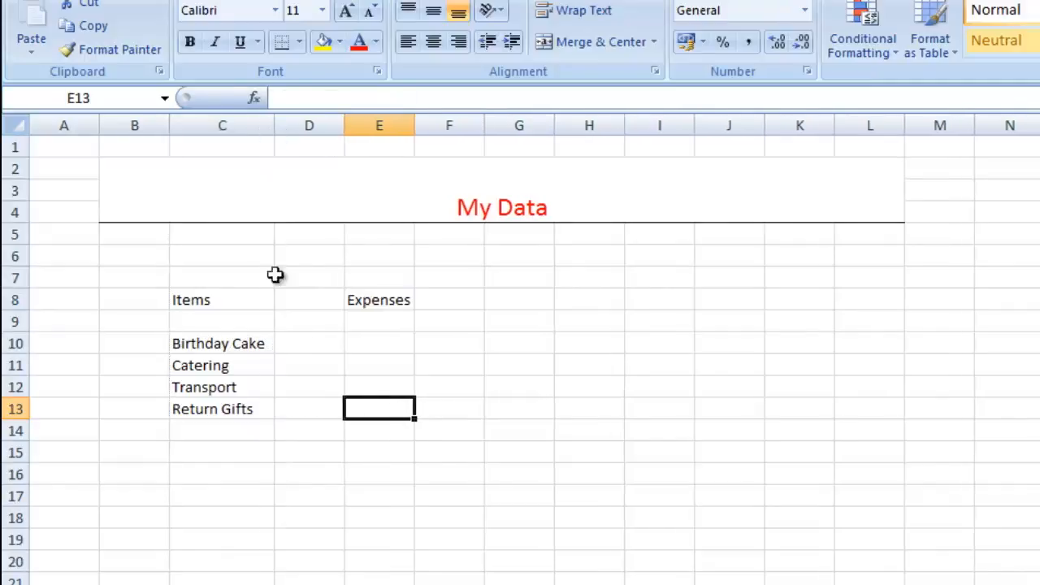
Enter the expense amounts 500 for Birthday Cake in E10 and 15000 for Catering in E11.
left_click(378, 337)
double_click(379, 341)
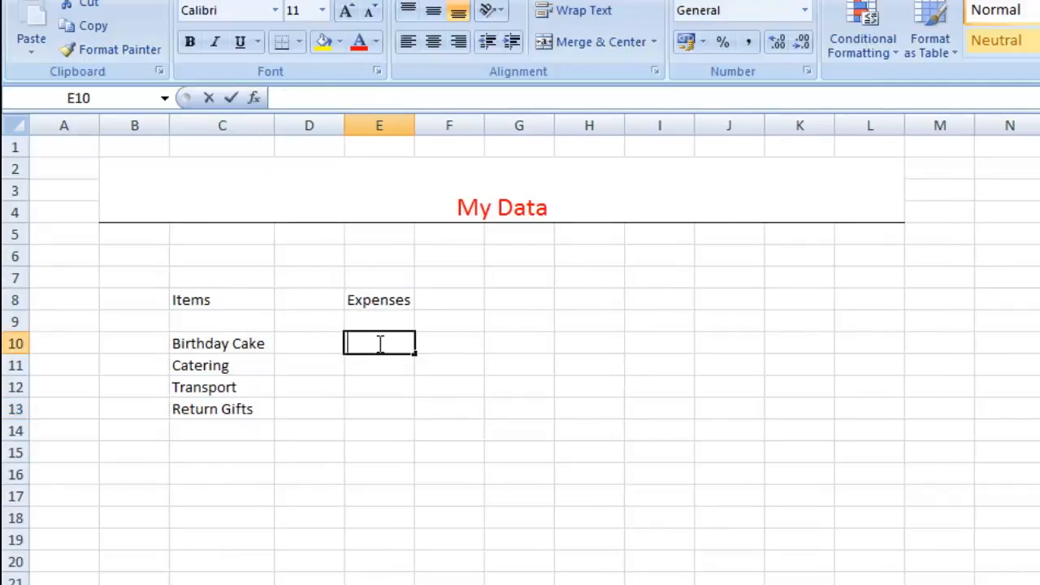
type("5")
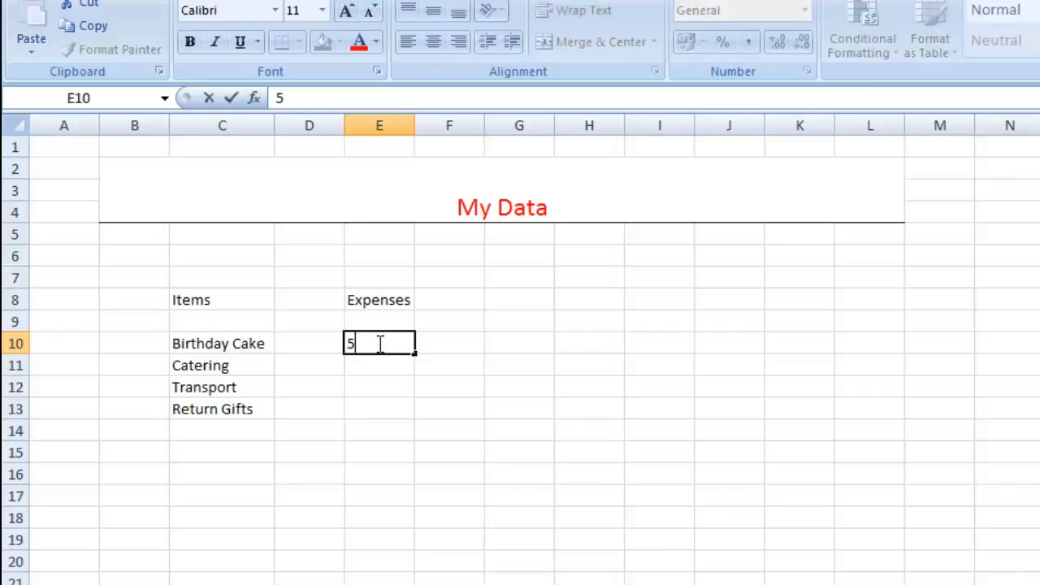
type("00")
key("Return")
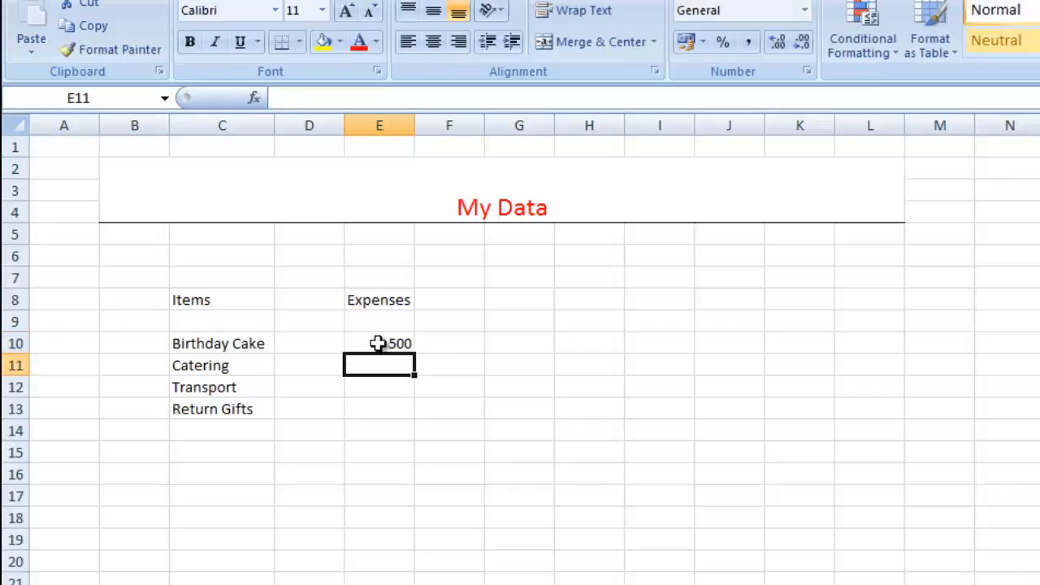
type("15000")
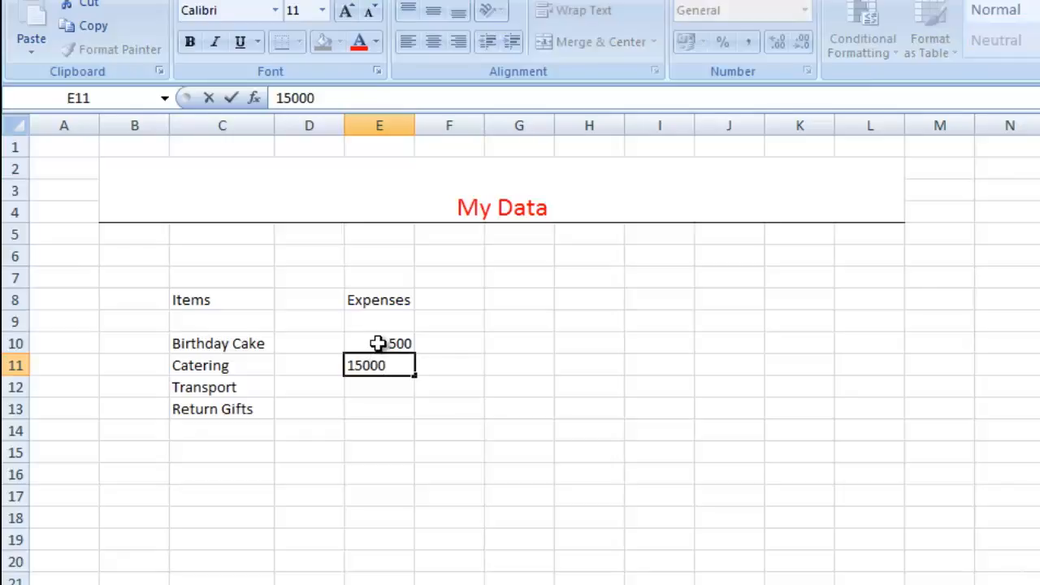
key("Return")
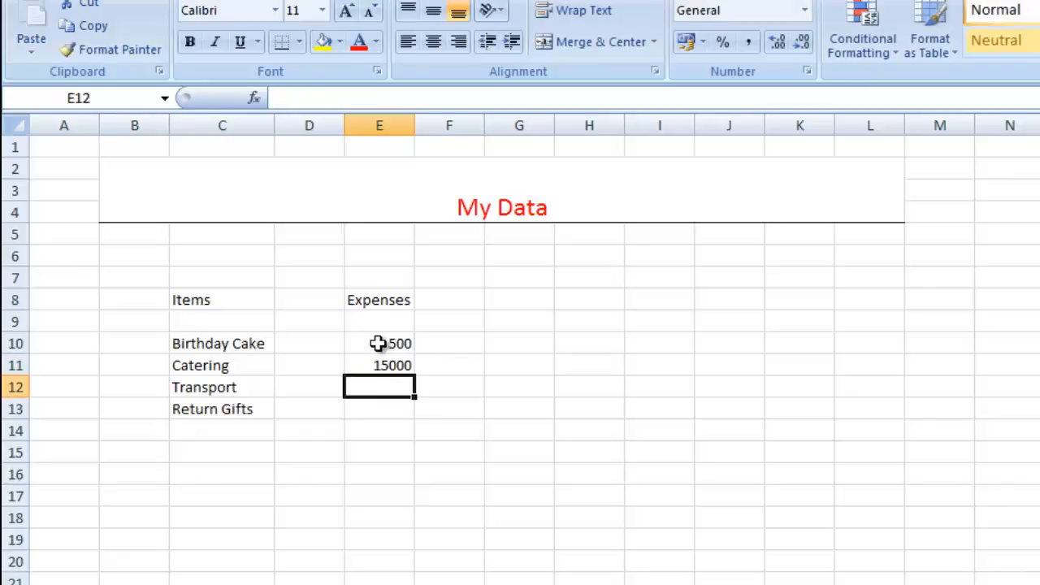
Enter the expense amounts 3000 for Transport in E12 and 4000 for Return Gifts in E13.
type("3000")
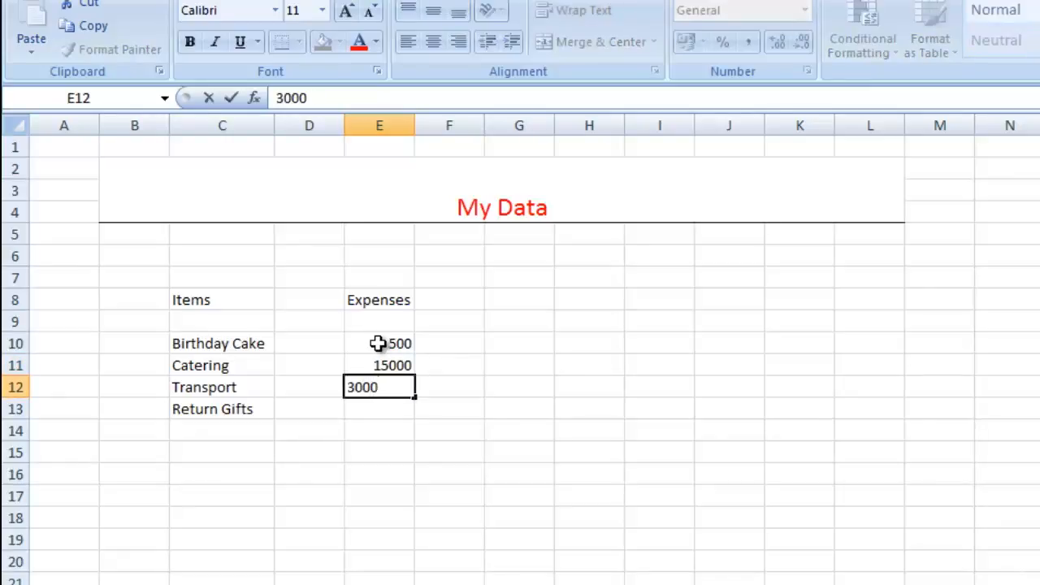
key("Return")
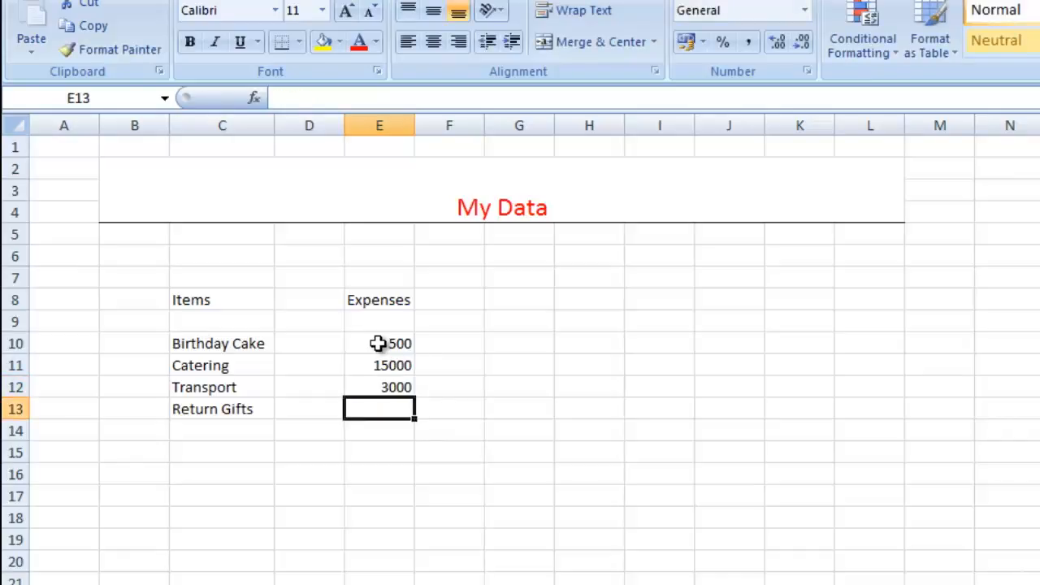
type("4000")
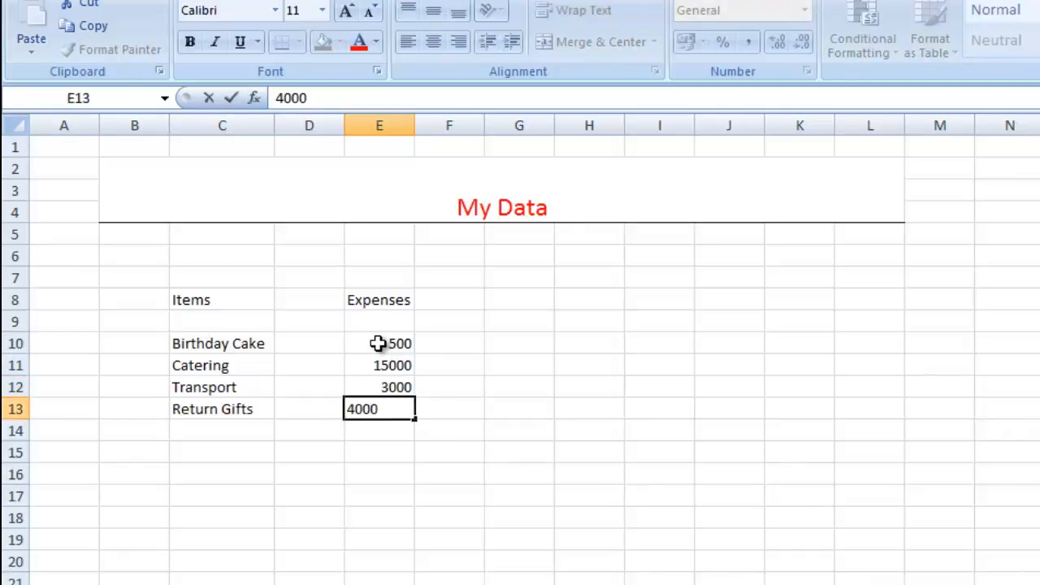
left_click(392, 435)
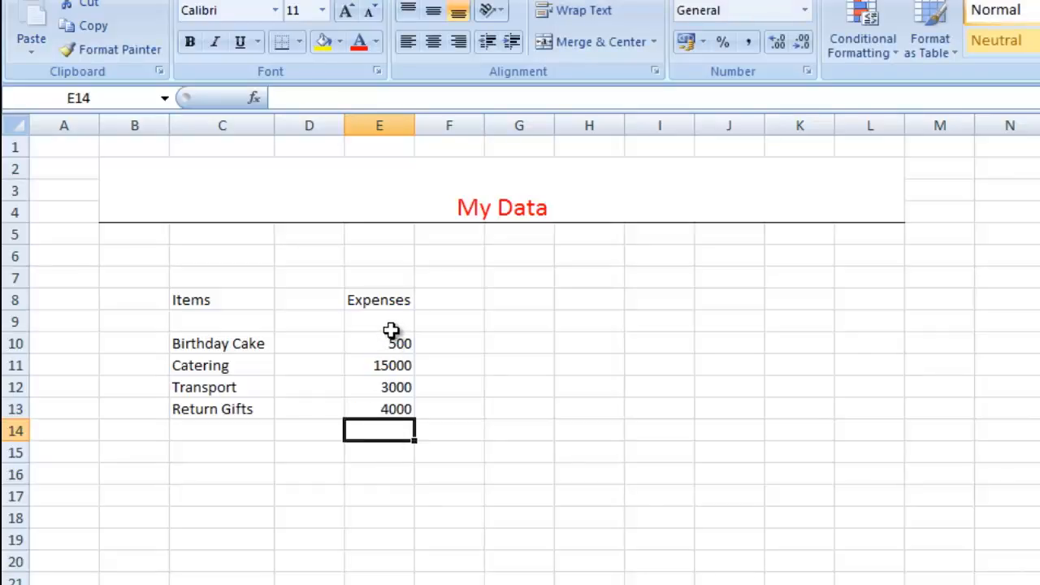
Apply the Currency number format to the expense cells E9:E13.
left_click_drag(391, 330, 397, 409)
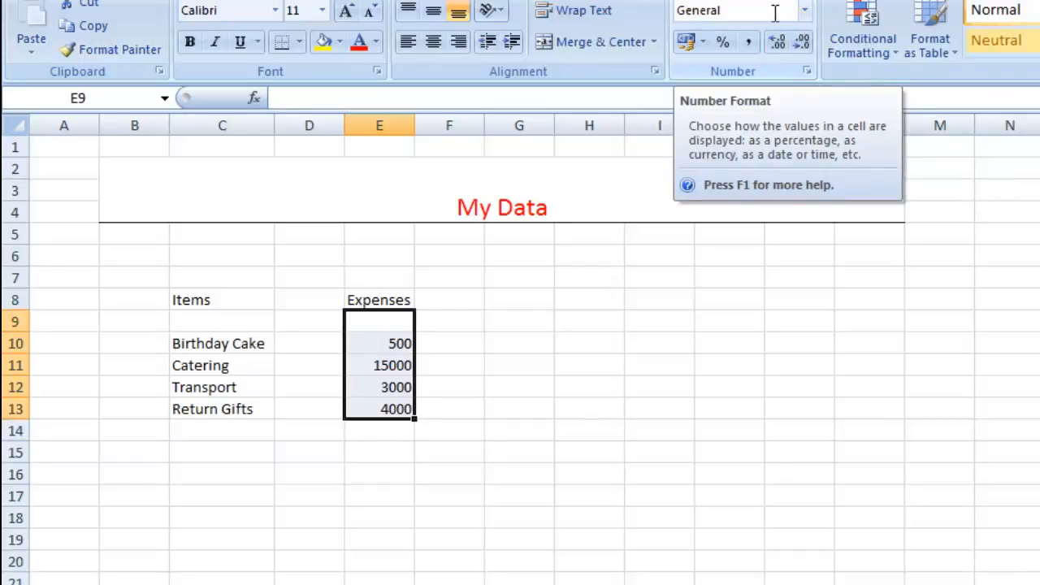
left_click(804, 17)
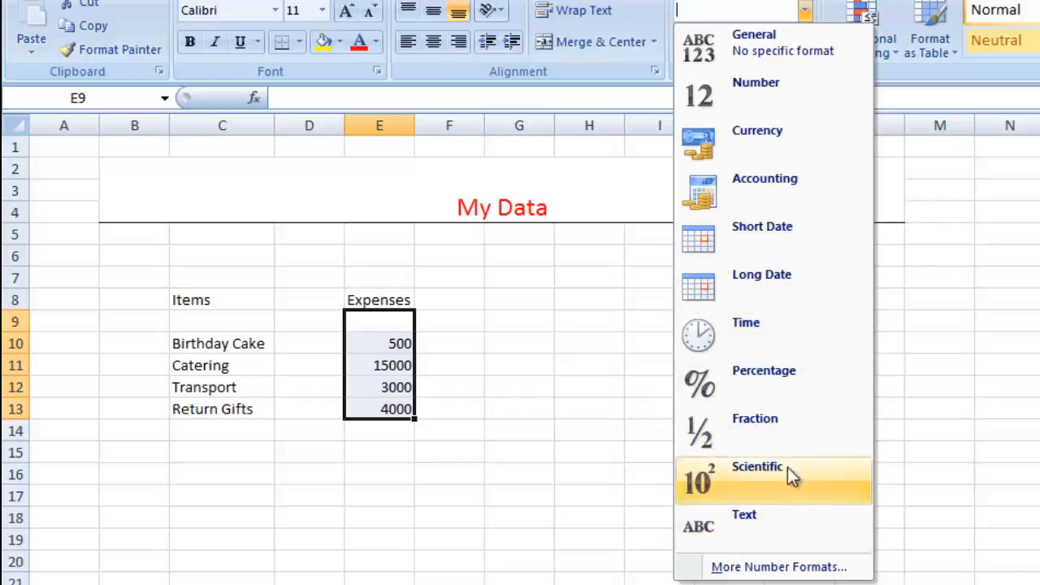
left_click(757, 161)
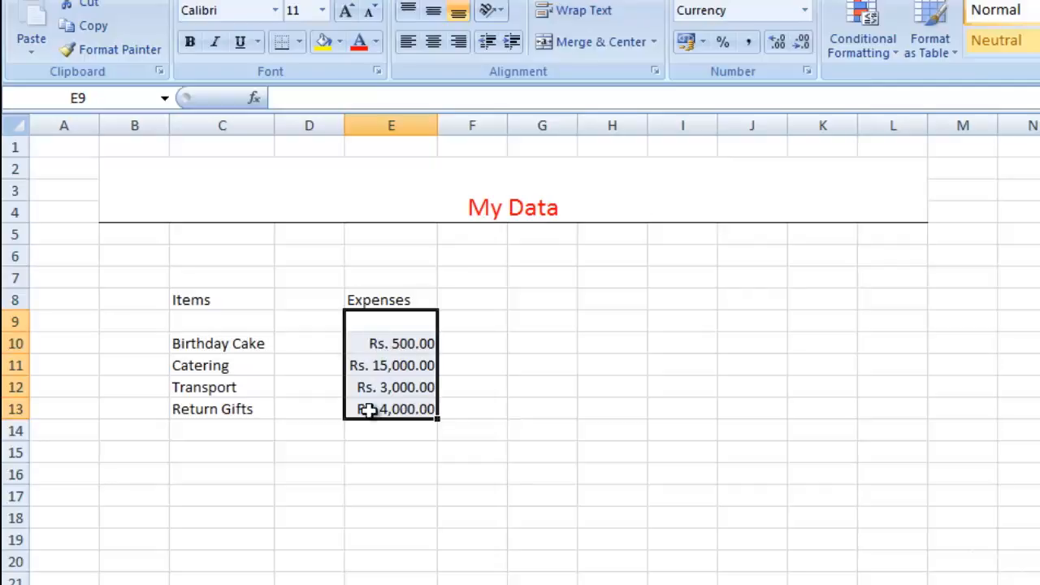
Try the $ English (United States) accounting format on the expense amounts, and settle on Rs. English (India).
left_click(701, 42)
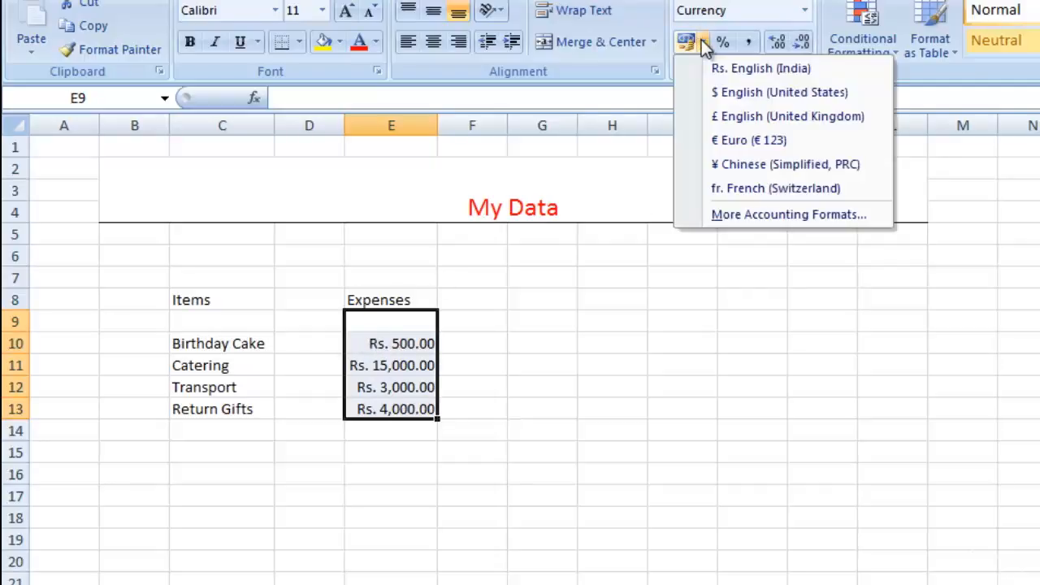
left_click(718, 96)
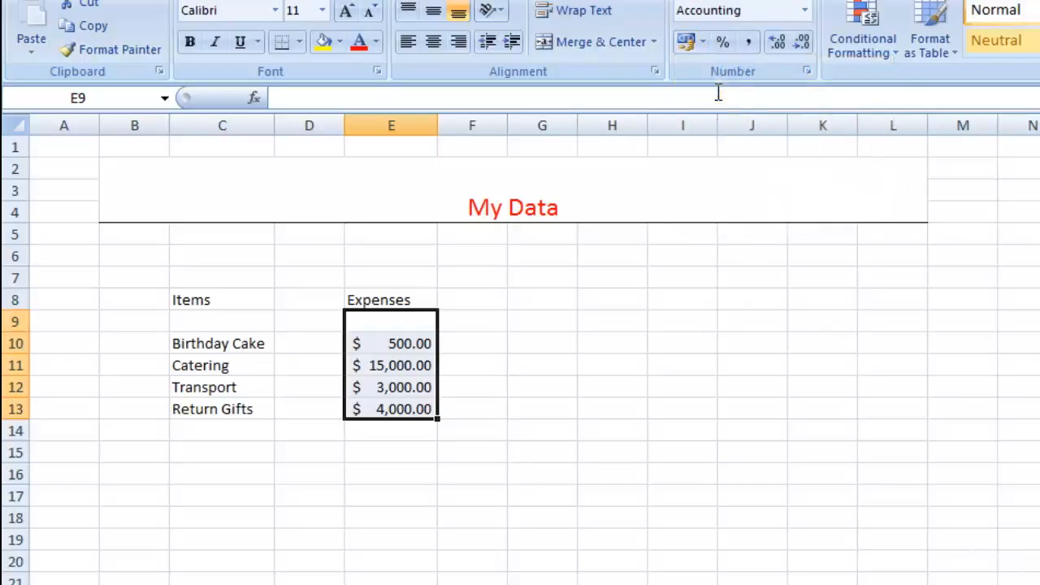
left_click(704, 45)
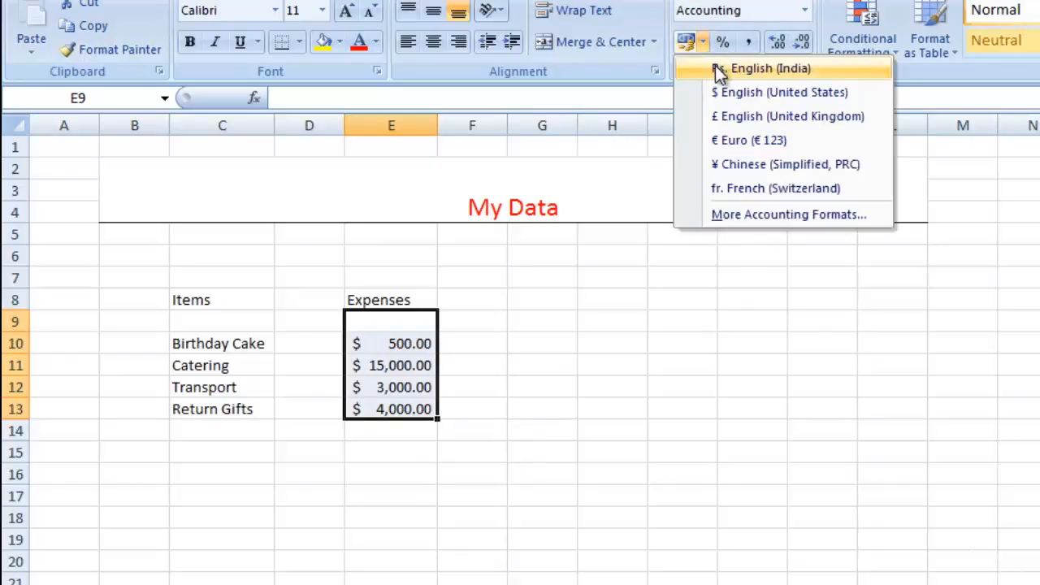
left_click(718, 70)
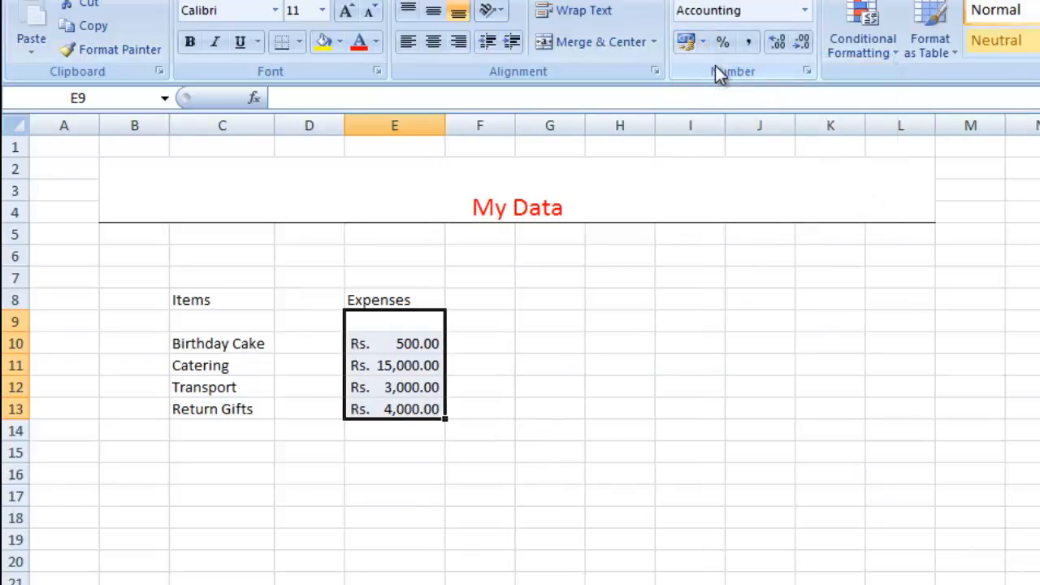
Add the label "Total" in C15 below the item list.
left_click(391, 461)
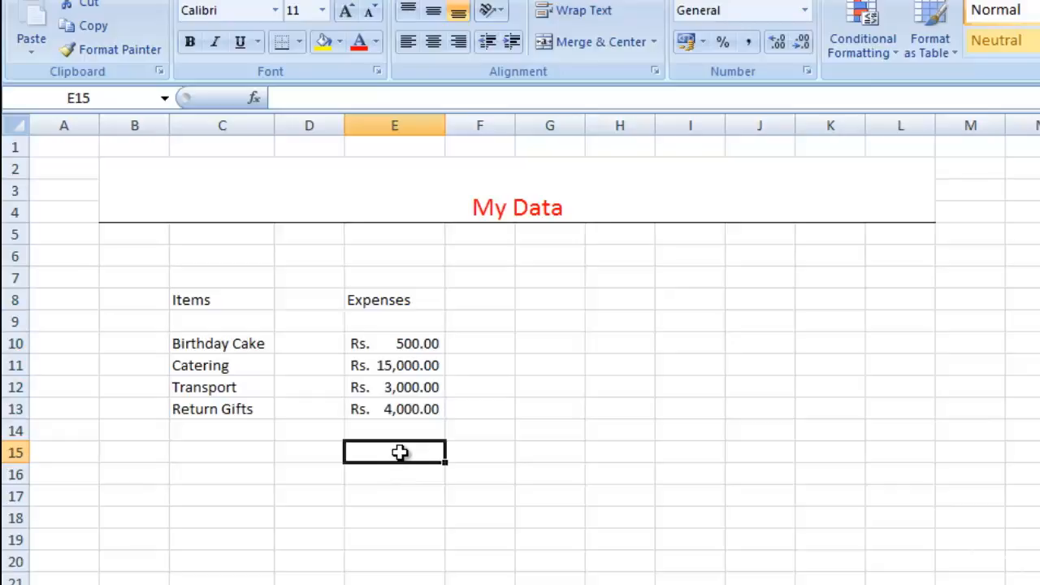
left_click(233, 461)
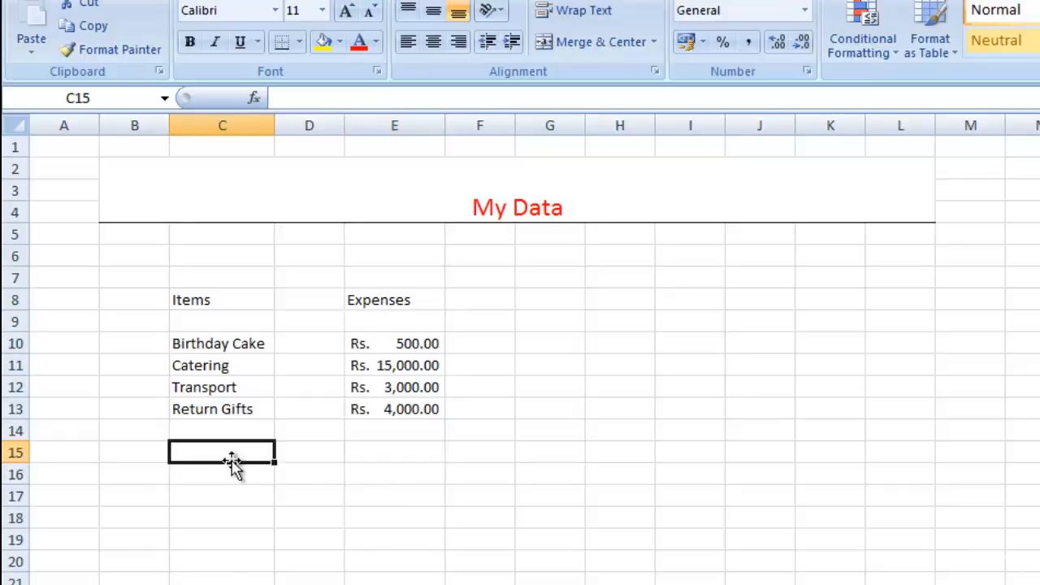
type("Total")
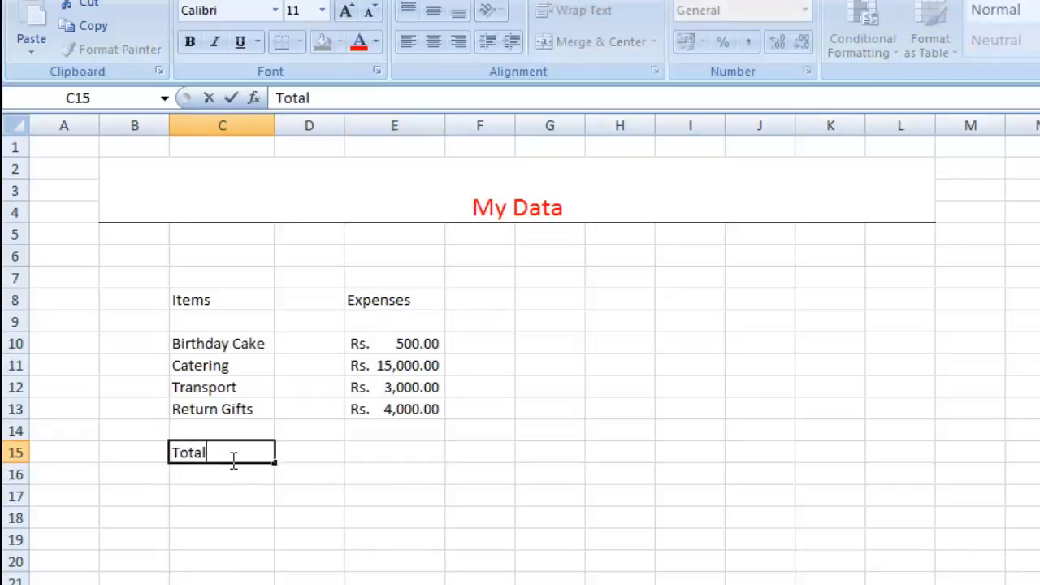
key("Tab")
key("Tab")
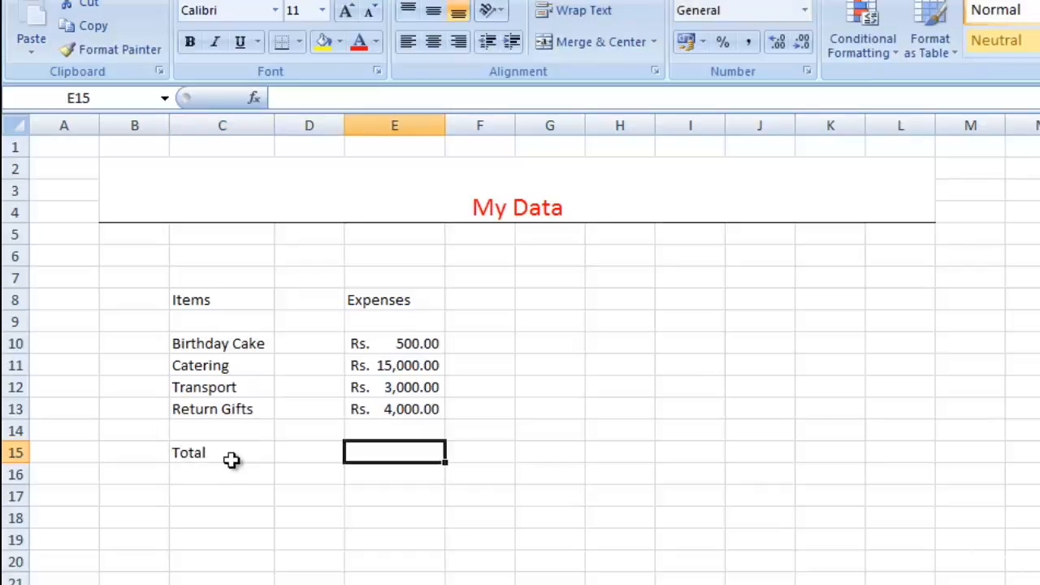
left_click(404, 337)
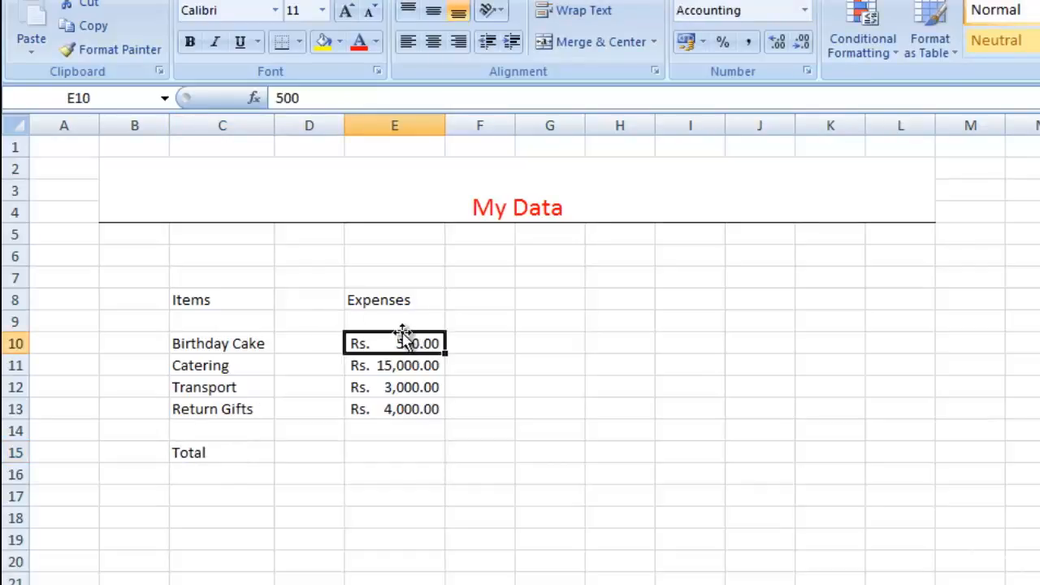
left_click(397, 370)
left_click(395, 408)
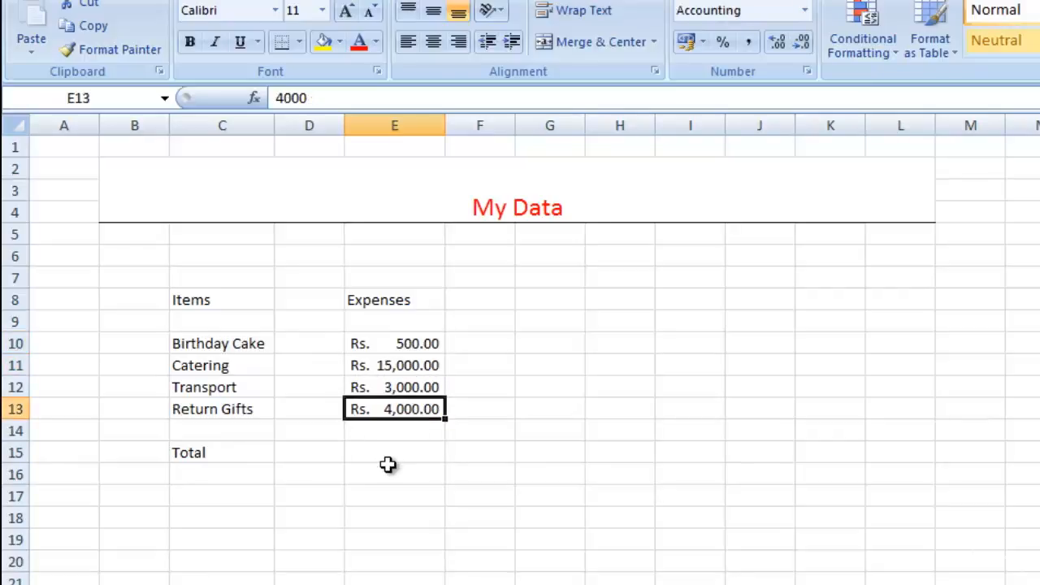
Total the expenses in E15 with AutoSum, using the formula =SUM(E10:E14).
left_click(388, 466)
left_click(383, 454)
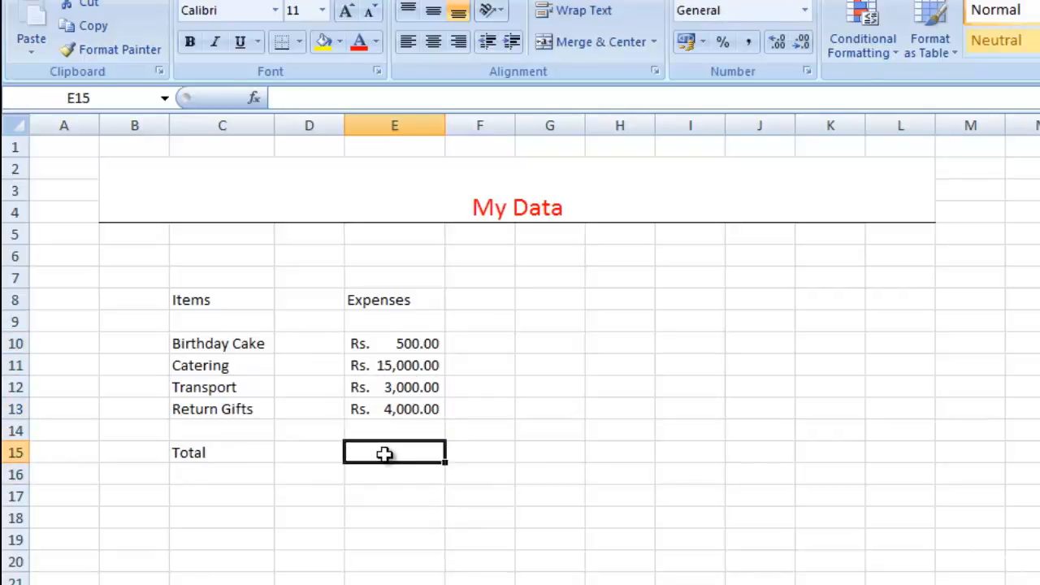
double_click(384, 454)
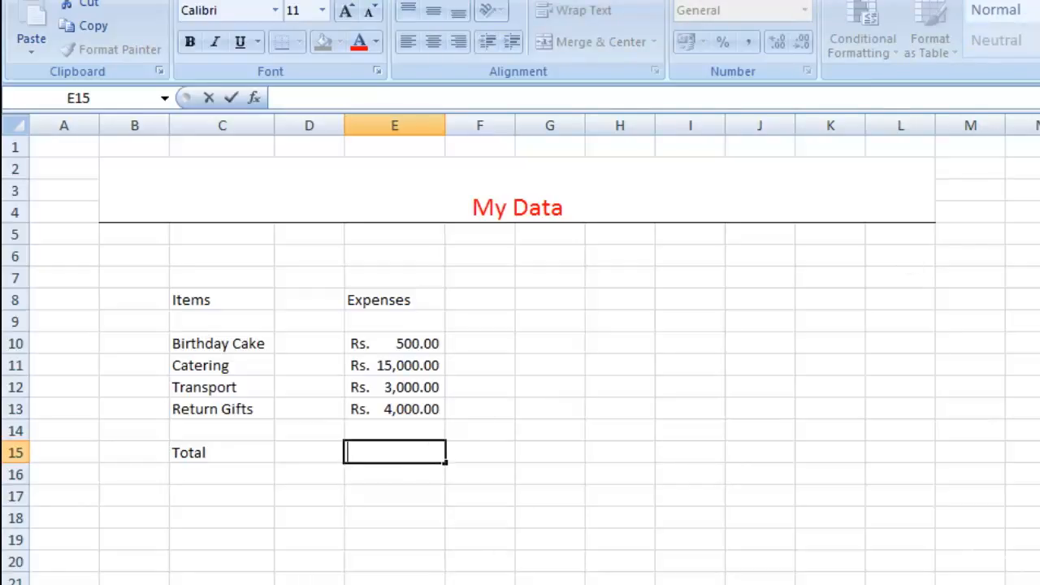
key("Escape")
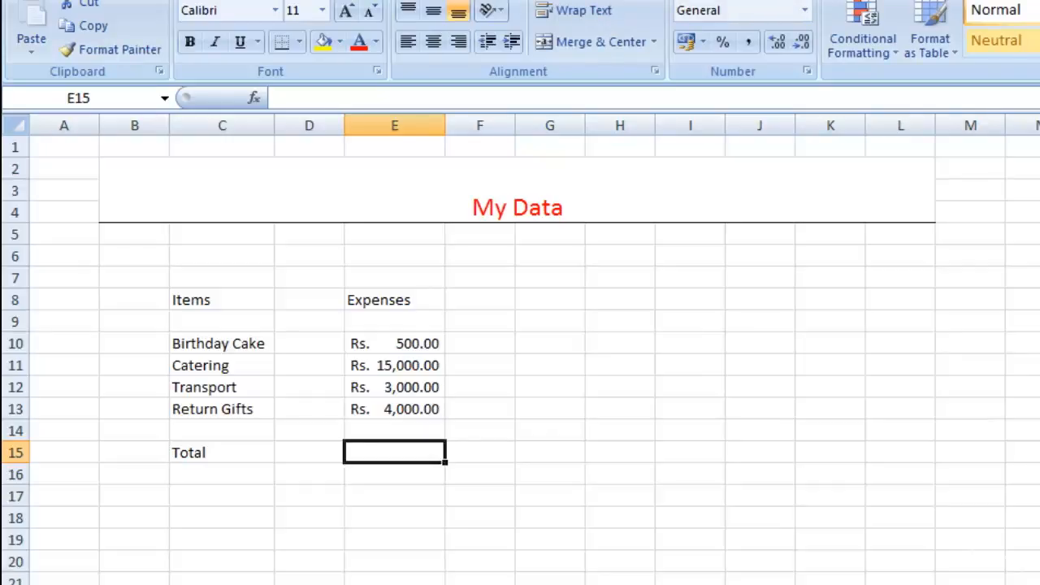
key("alt+equal")
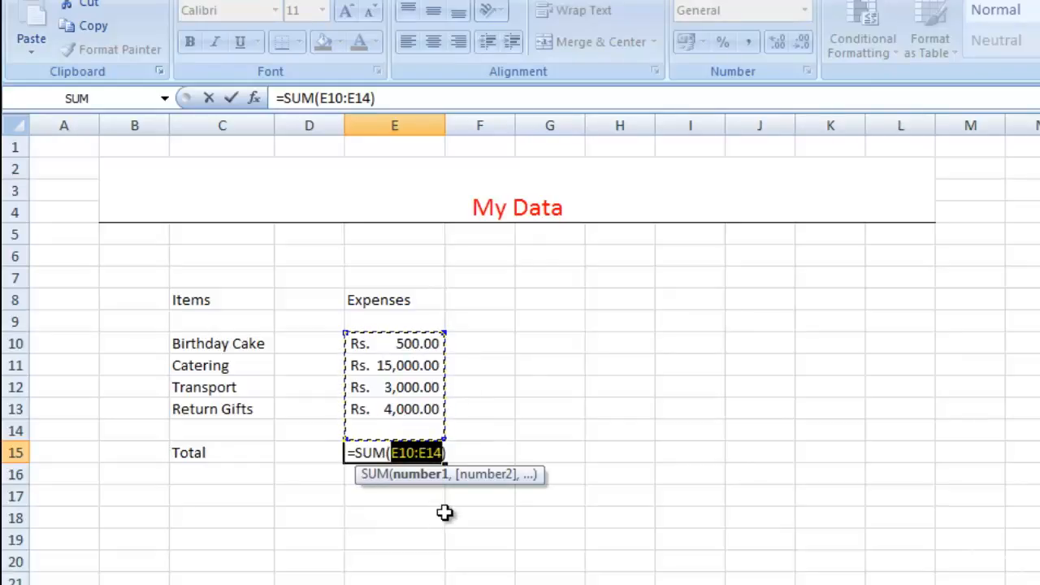
key("Return")
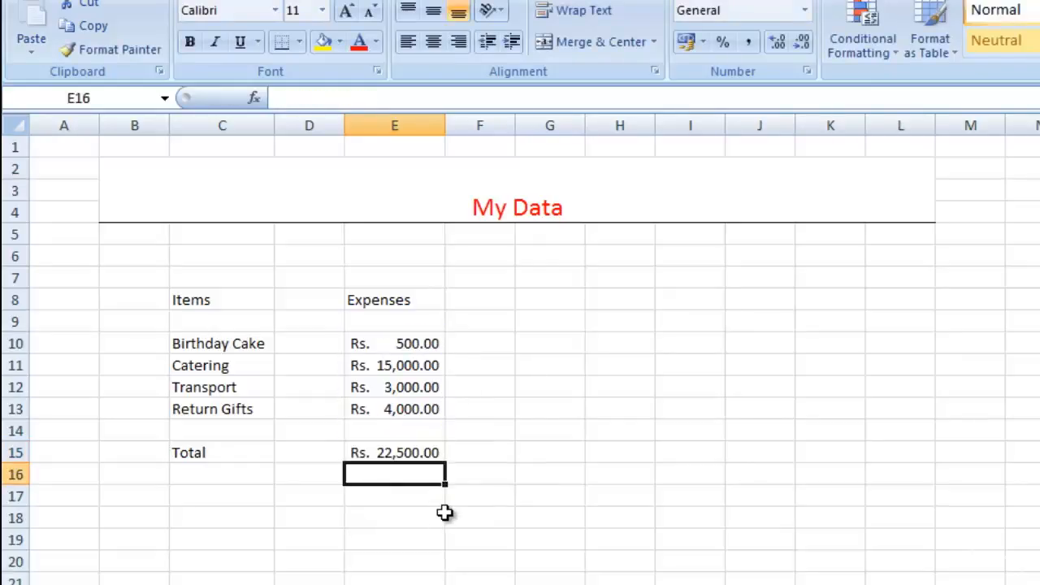
Delete the whole SUM formula from E15, leaving the total cell empty.
left_click(408, 451)
double_click(408, 451)
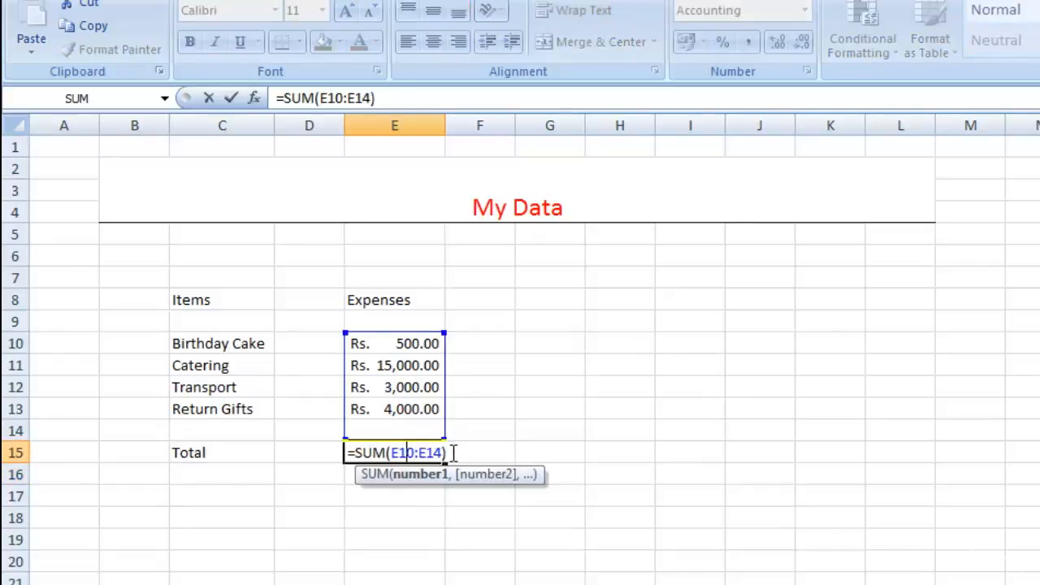
left_click_drag(448, 452, 346, 450)
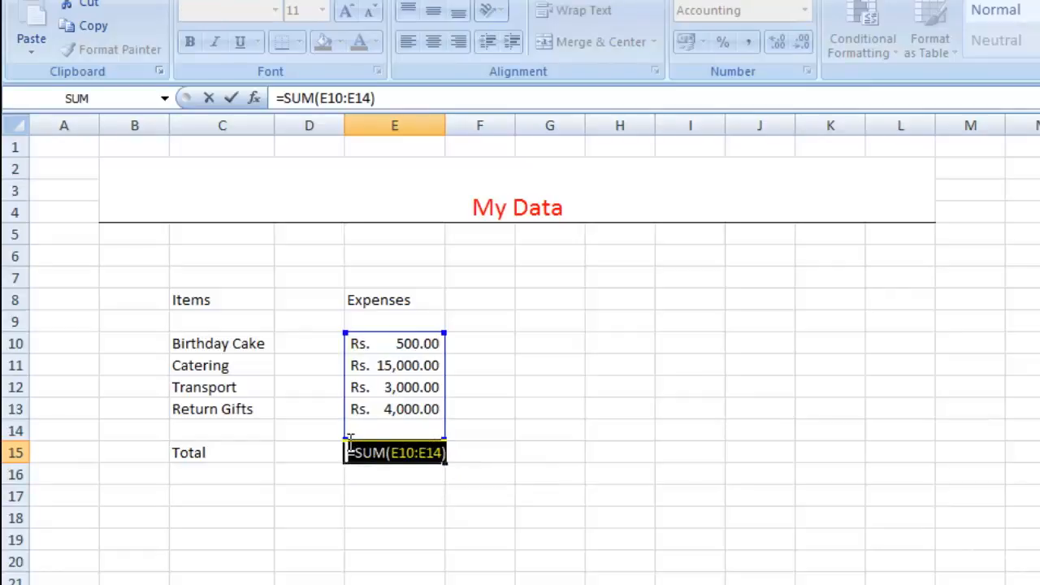
key("Delete")
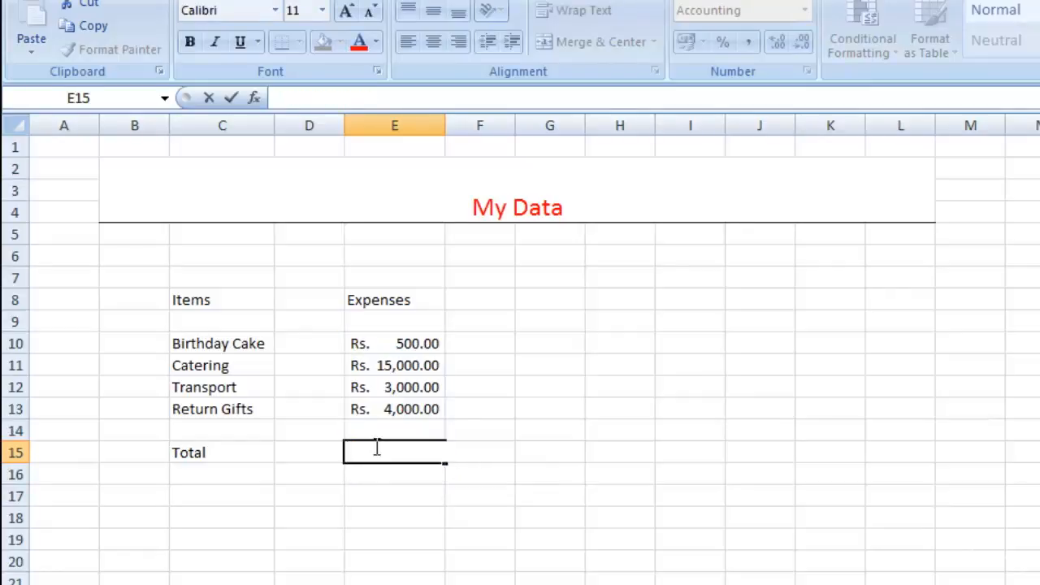
left_click(412, 344)
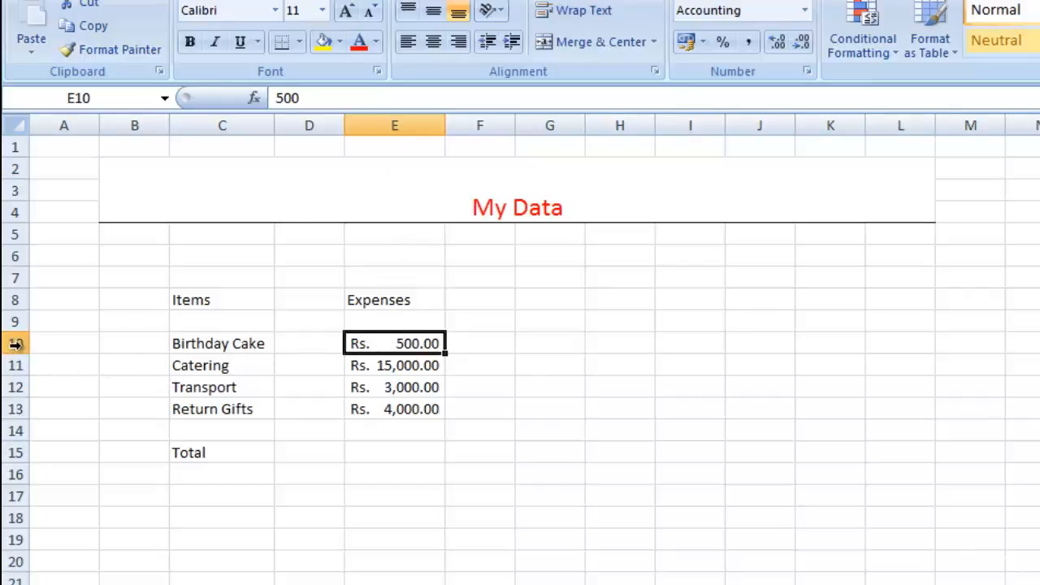
Enter the formula =Sum(E10:E13) manually in E15 to total the four expense amounts.
left_click(369, 453)
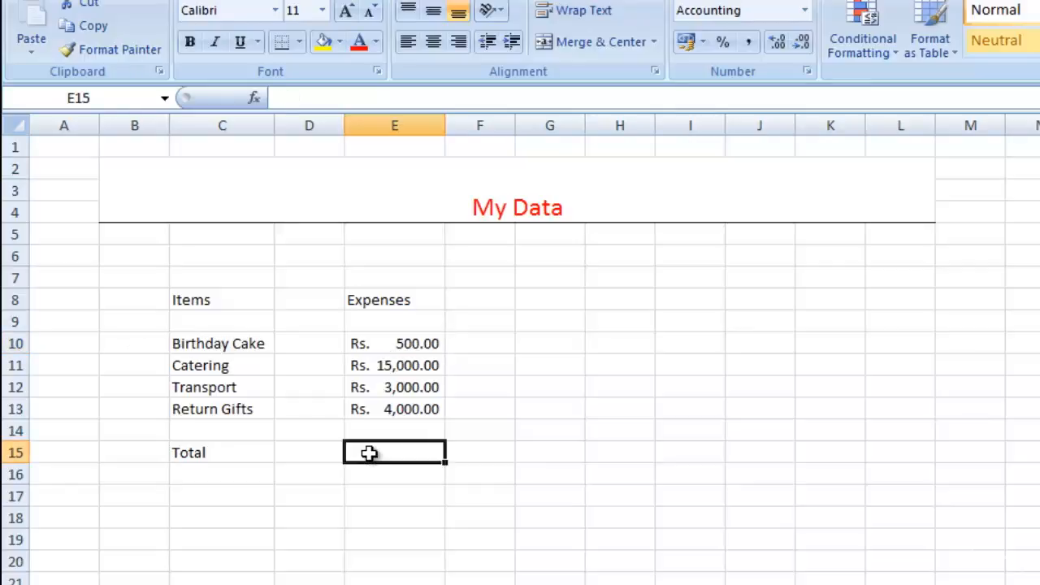
type("=")
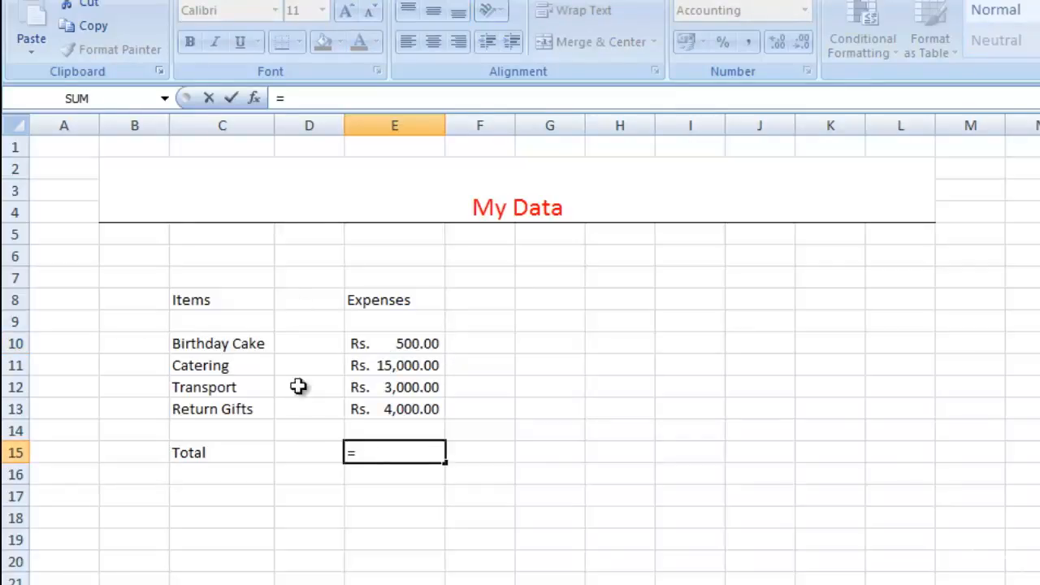
left_click(305, 99)
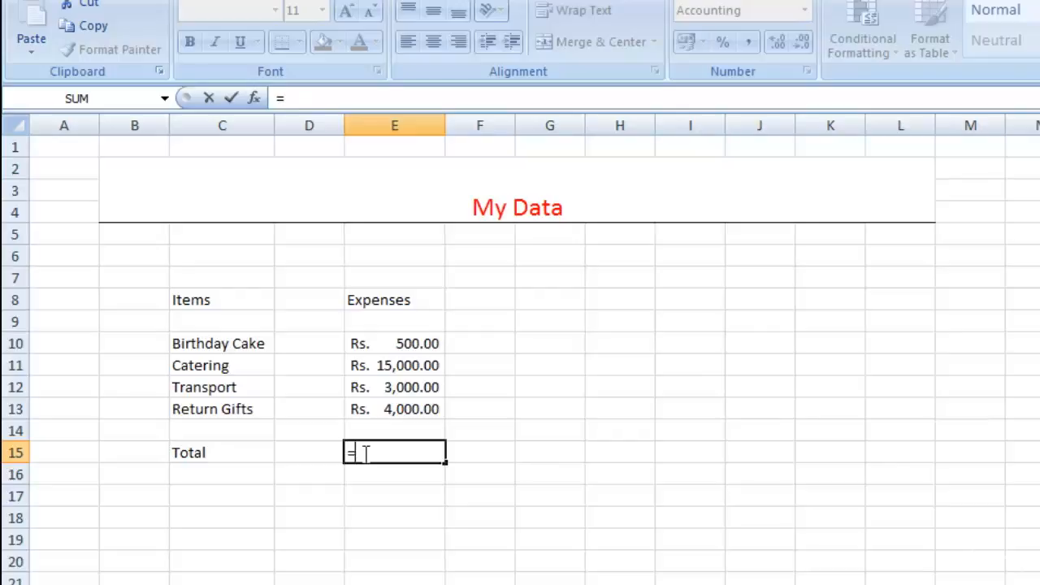
type("S")
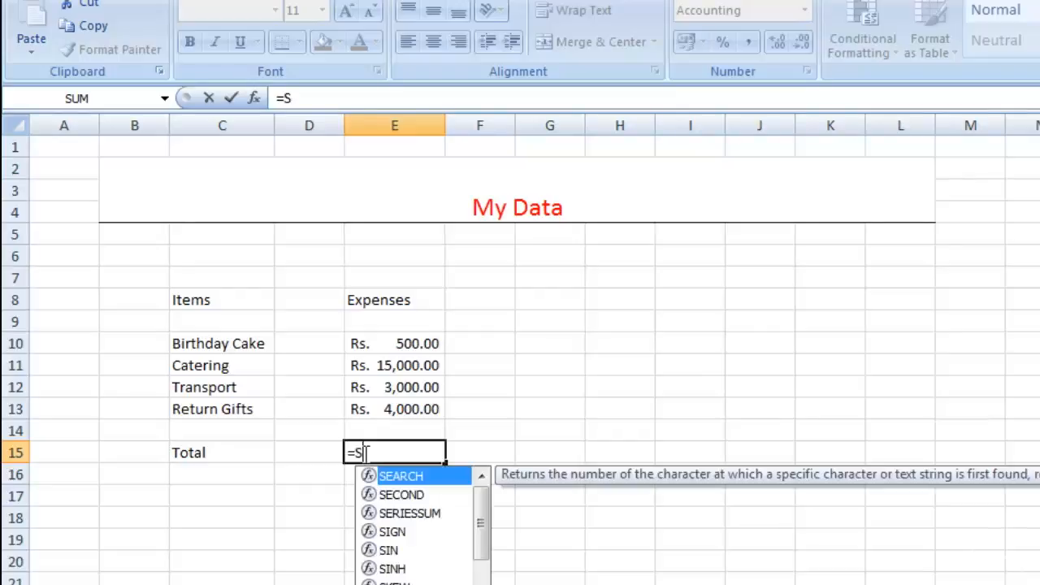
type("u")
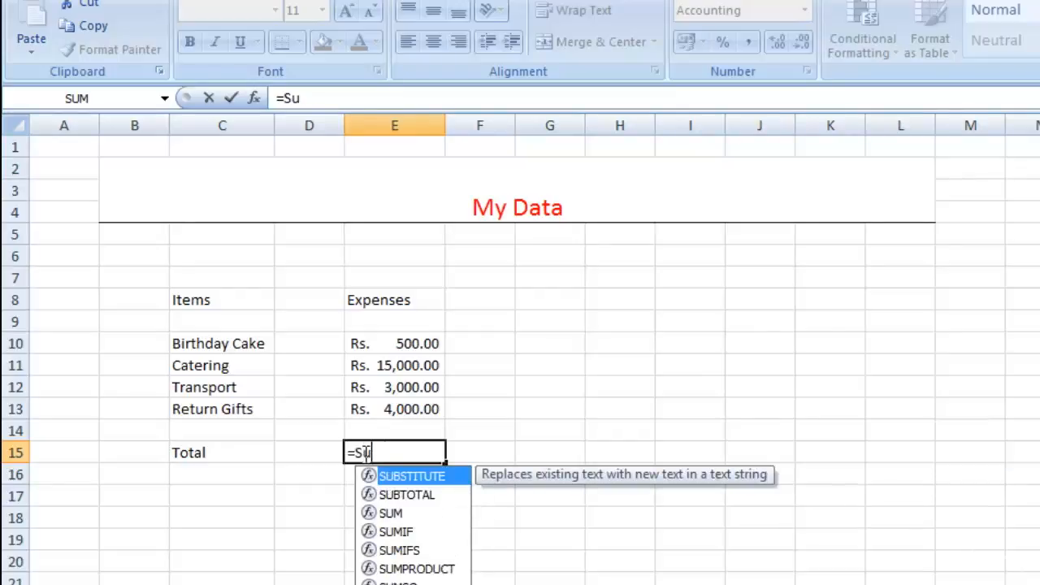
type("m")
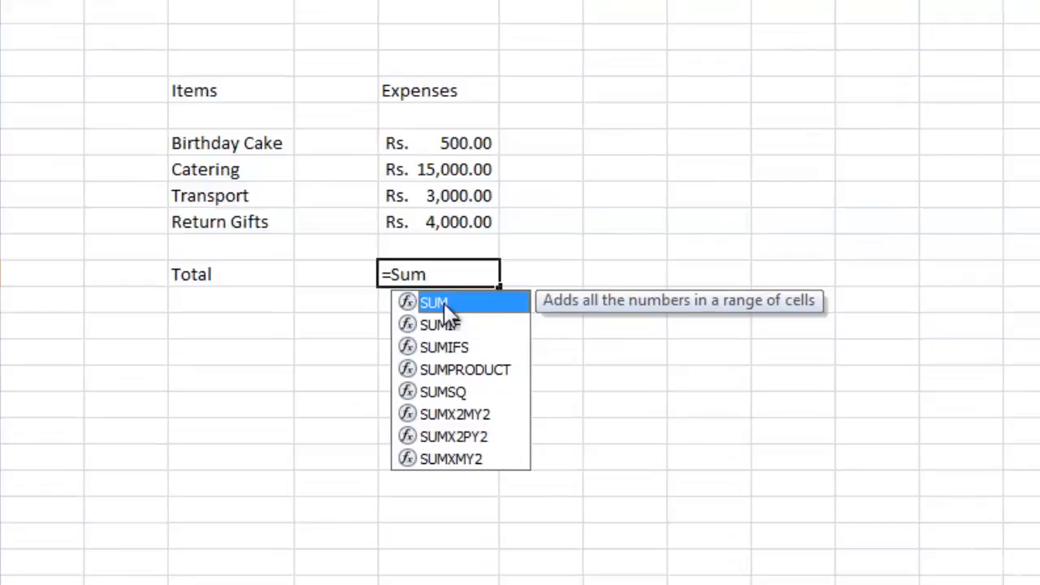
left_click(446, 274)
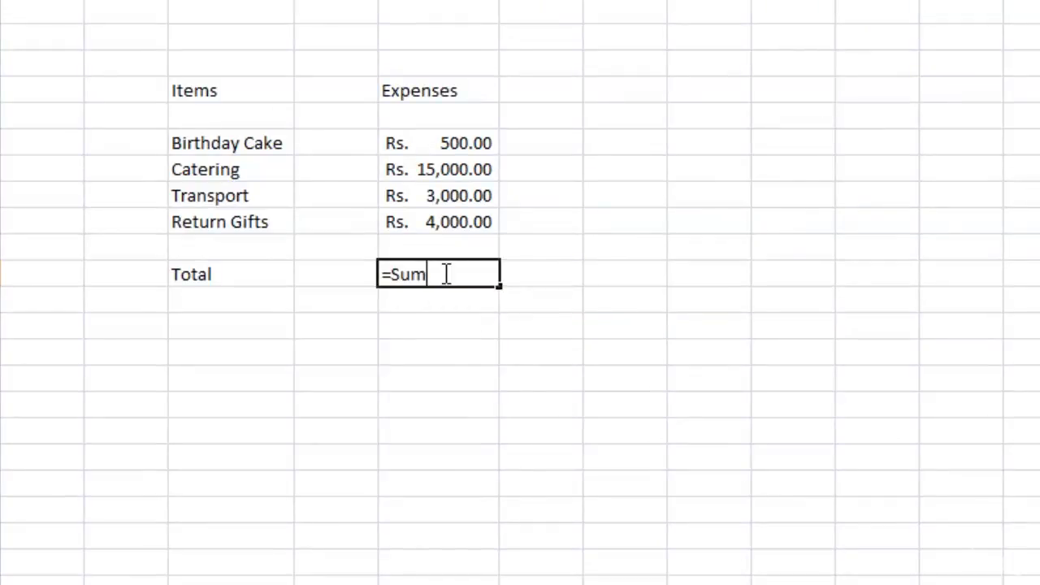
type("(")
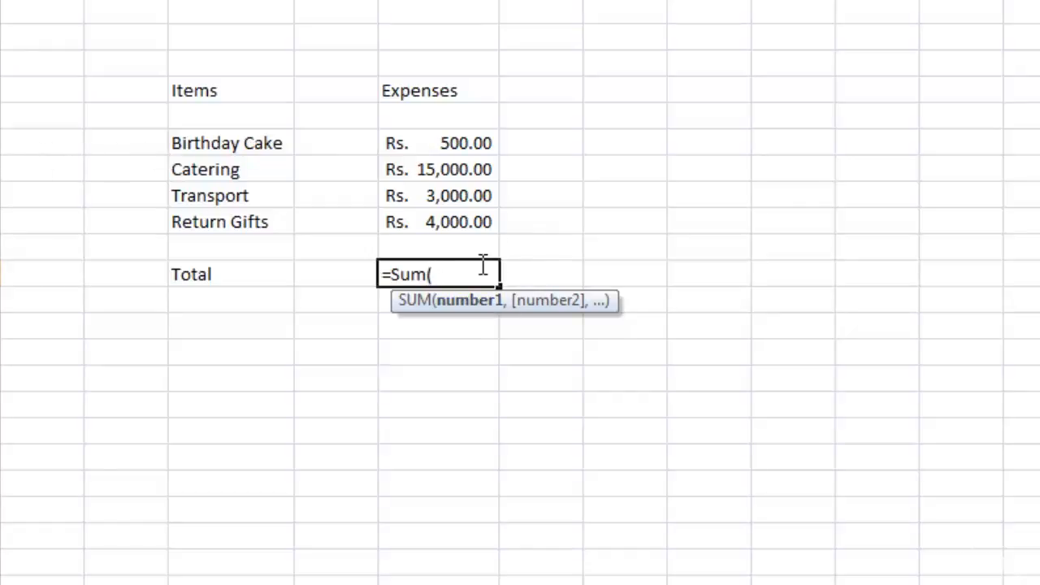
type("E")
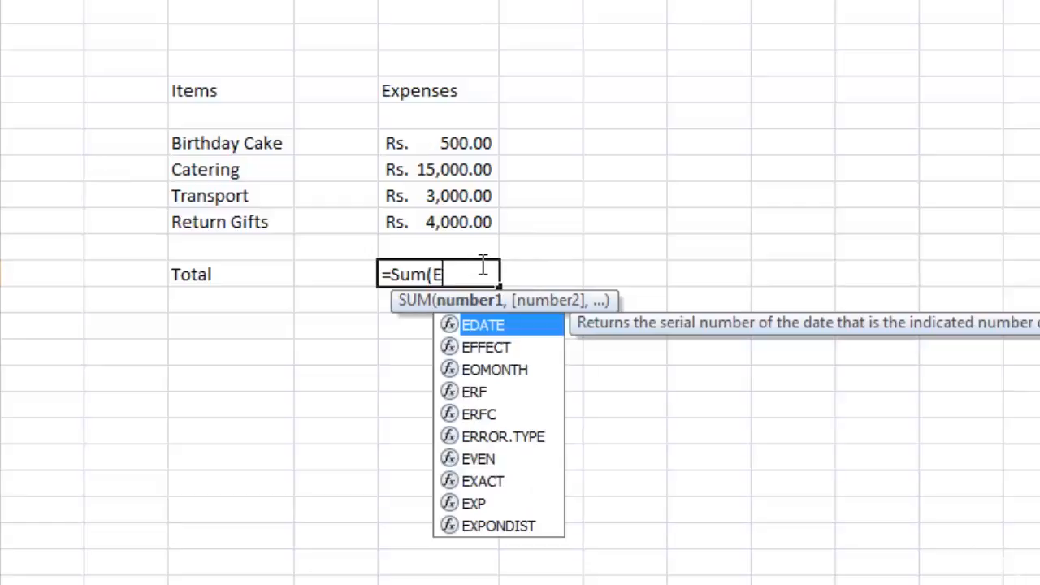
type("10")
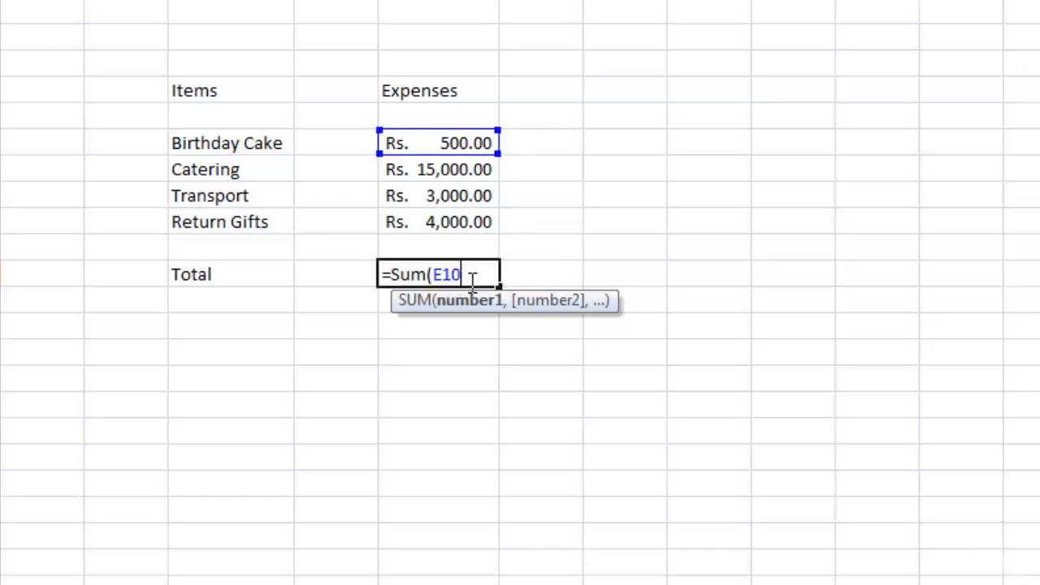
type(":")
left_click(466, 229)
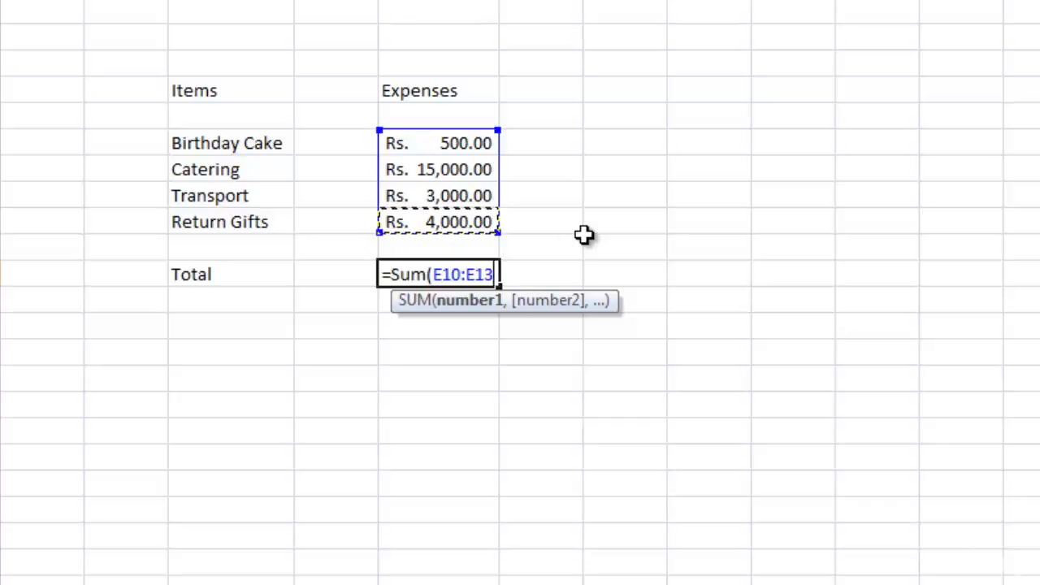
type(")")
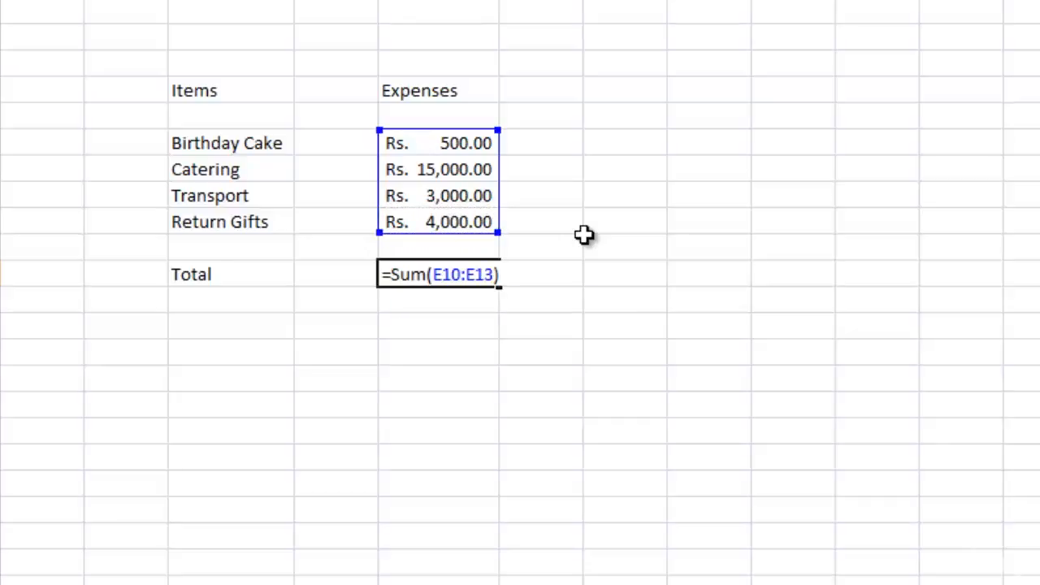
key("Return")
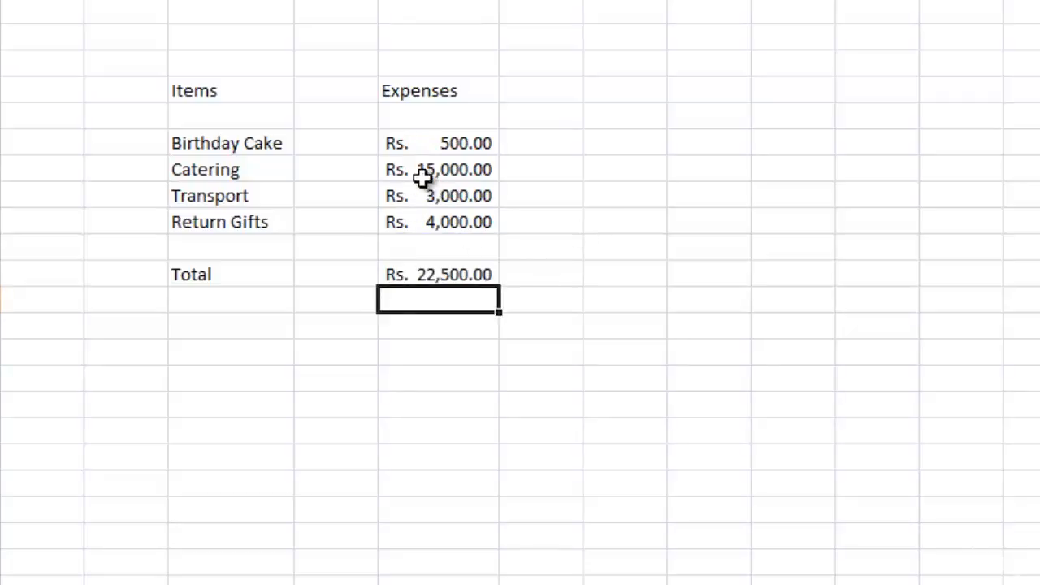
Set the Birthday Cake expense in E10 to 1000.
double_click(479, 143)
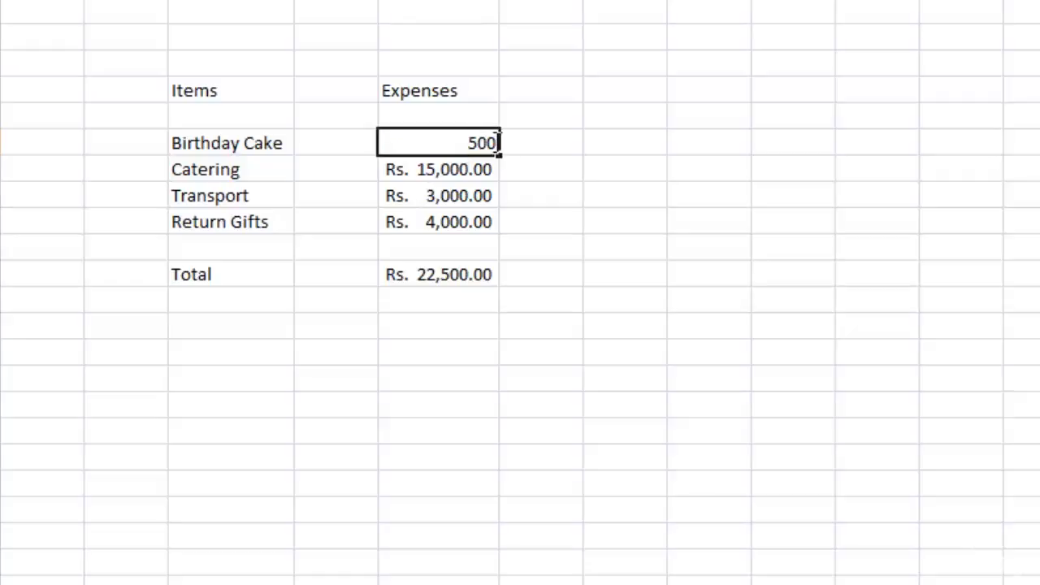
key("BackSpace")
key("BackSpace")
key("BackSpace")
type("1000")
key("Return")
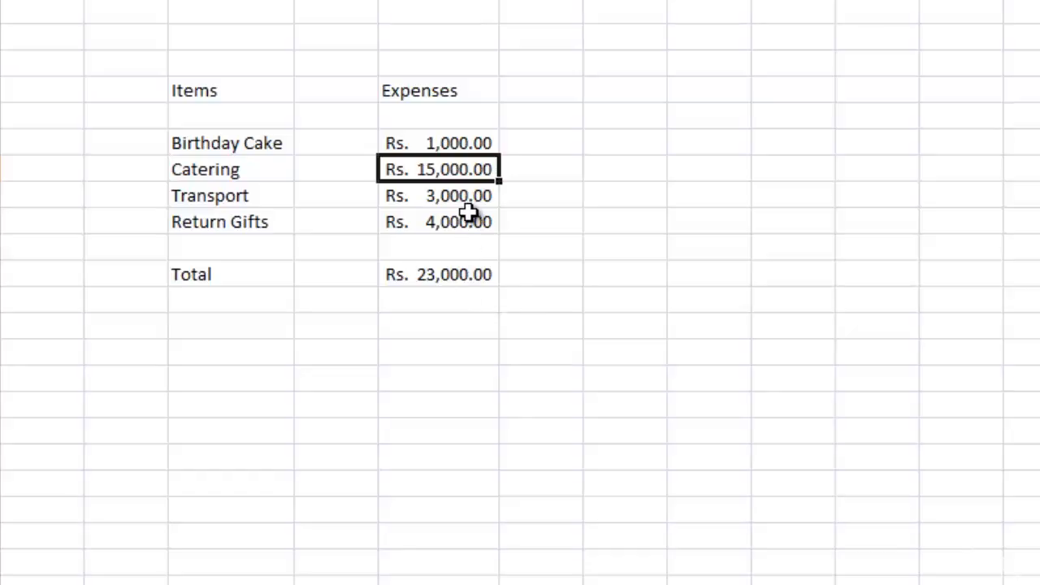
double_click(479, 145)
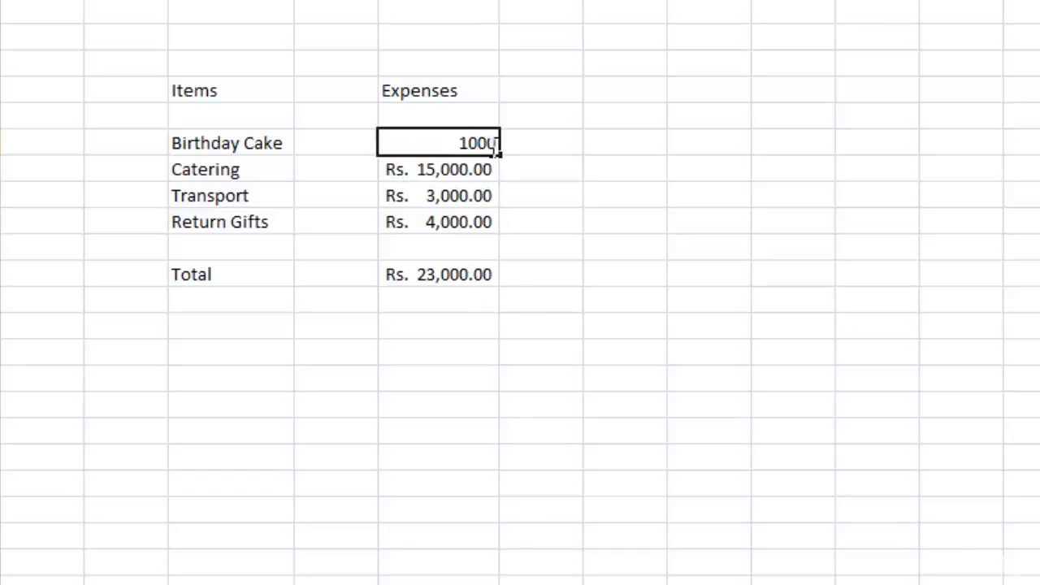
left_click_drag(493, 143, 469, 143)
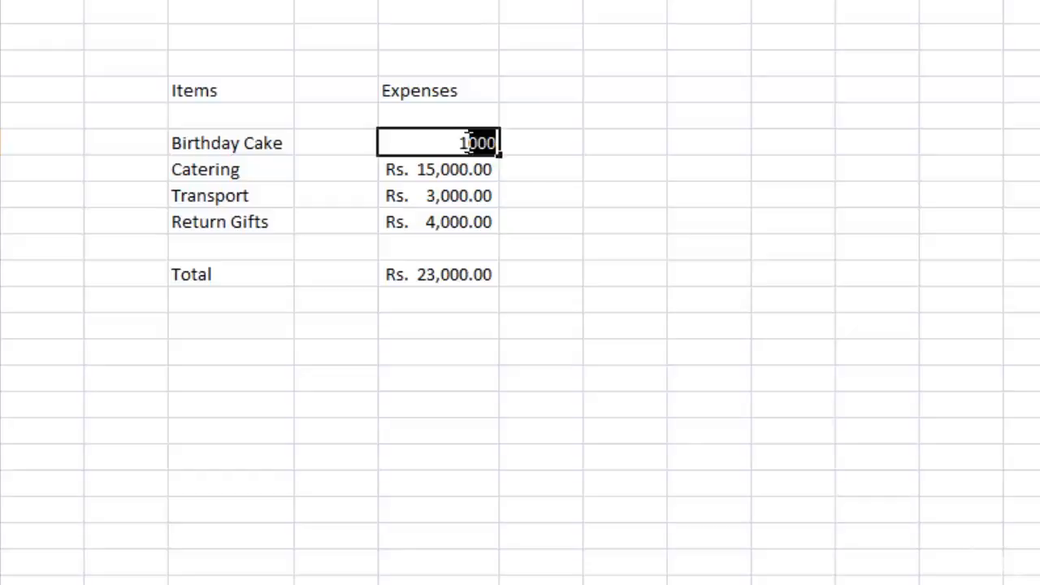
left_click(541, 218)
Set the Return Gifts expense in E13 to 5000.
double_click(460, 221)
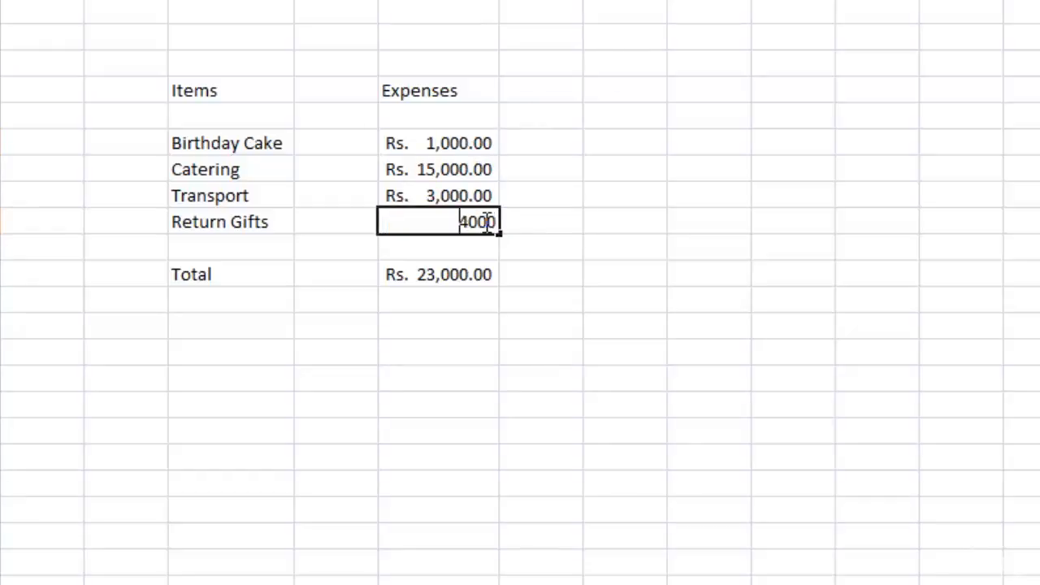
key("BackSpace")
key("BackSpace")
key("BackSpace")
key("BackSpace")
type("5000")
key("Return")
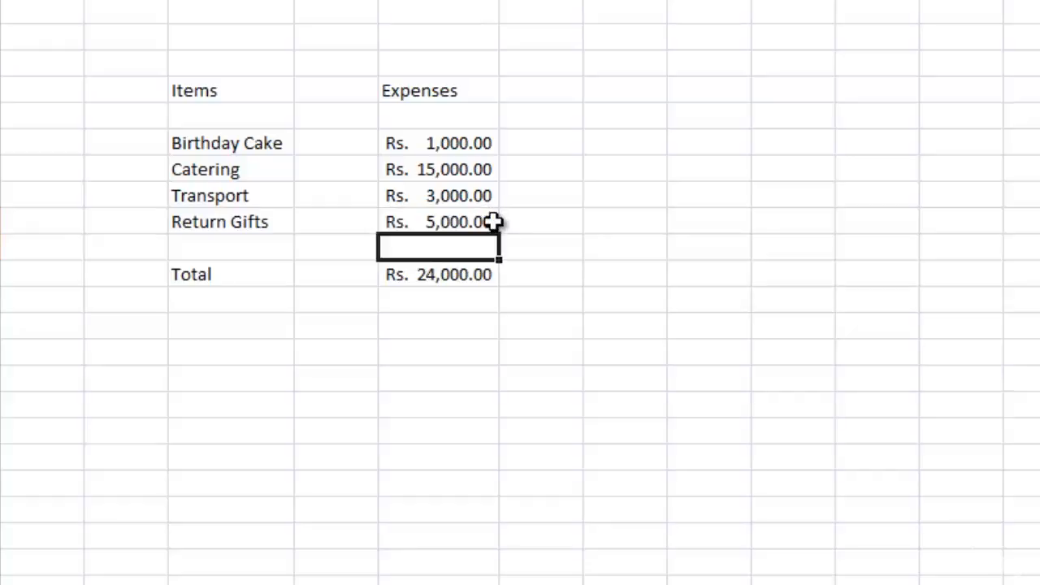
Examine the SUM formula behind the total in E15 and the cell range it covers, leaving the formula as it is.
left_click(472, 298)
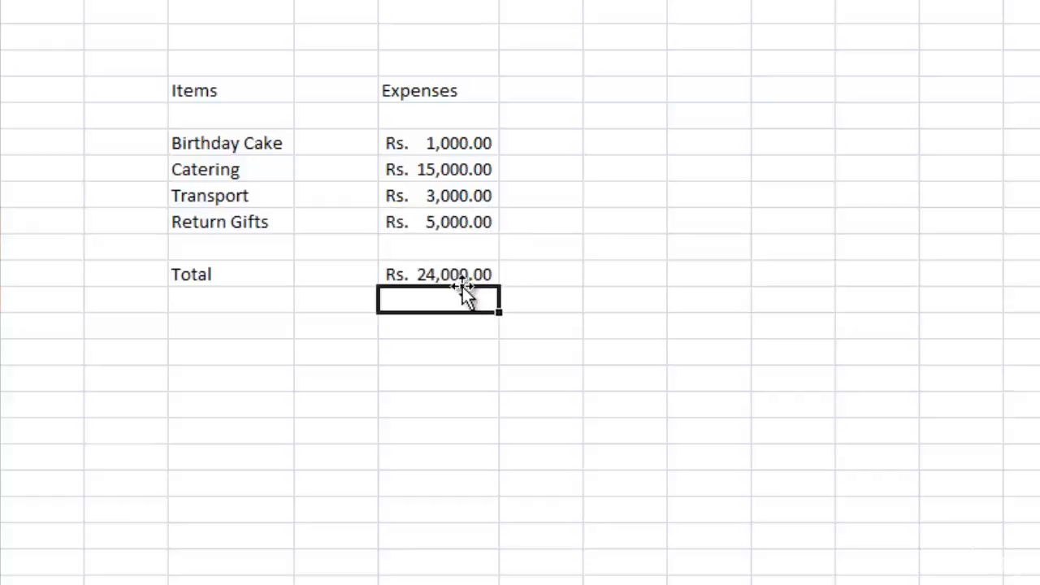
left_click(461, 280)
double_click(485, 274)
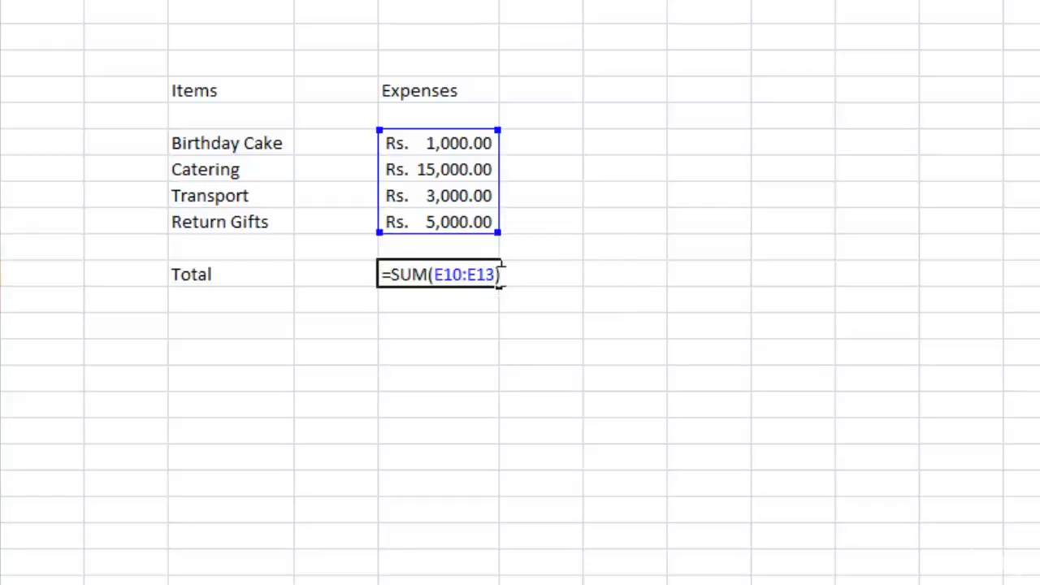
key("Return")
left_click(457, 348)
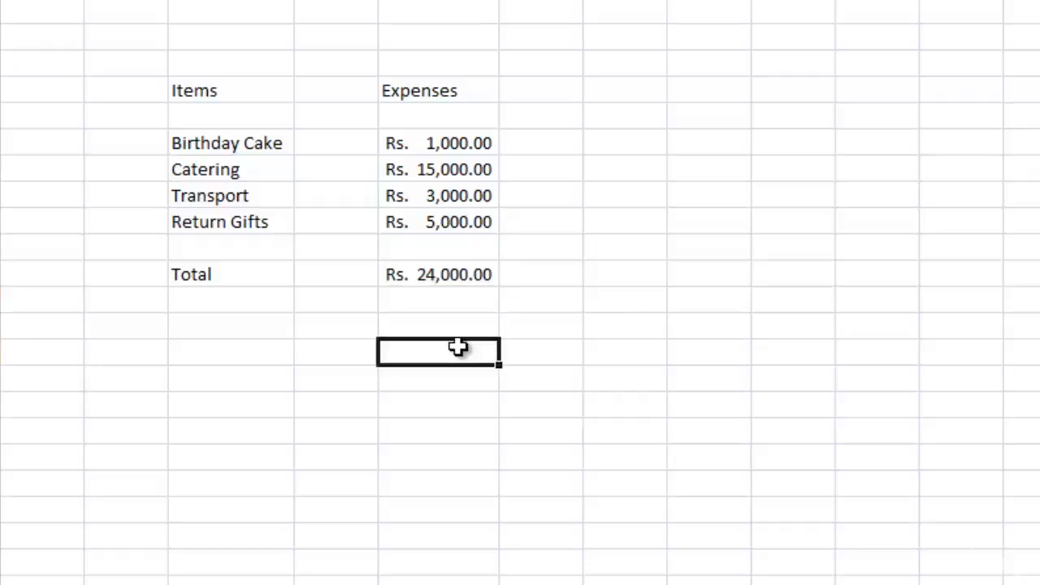